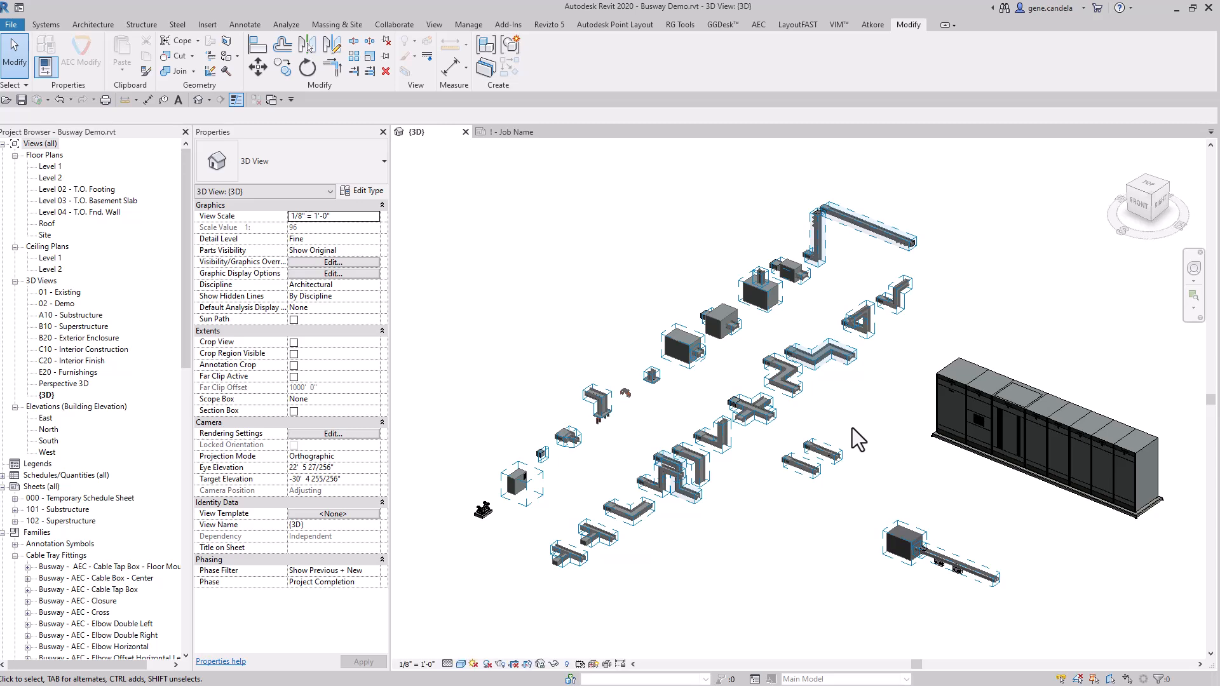
- Inspect the properties of the tee end, tee straight, horizontal elbow, vertical offset and outside vertical elbow busway fittings
{"action": "scroll", "coordinate": [532, 539], "scroll_direction": "up", "scroll_amount": 6}
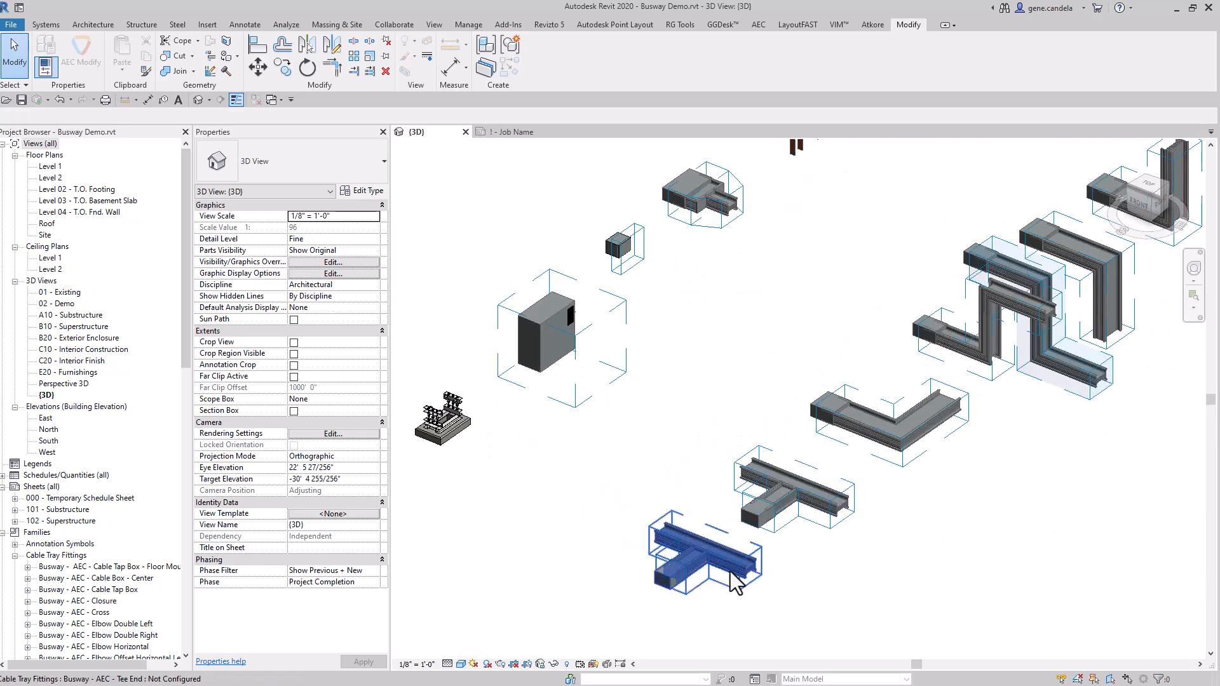
{"action": "left_click", "coordinate": [668, 577]}
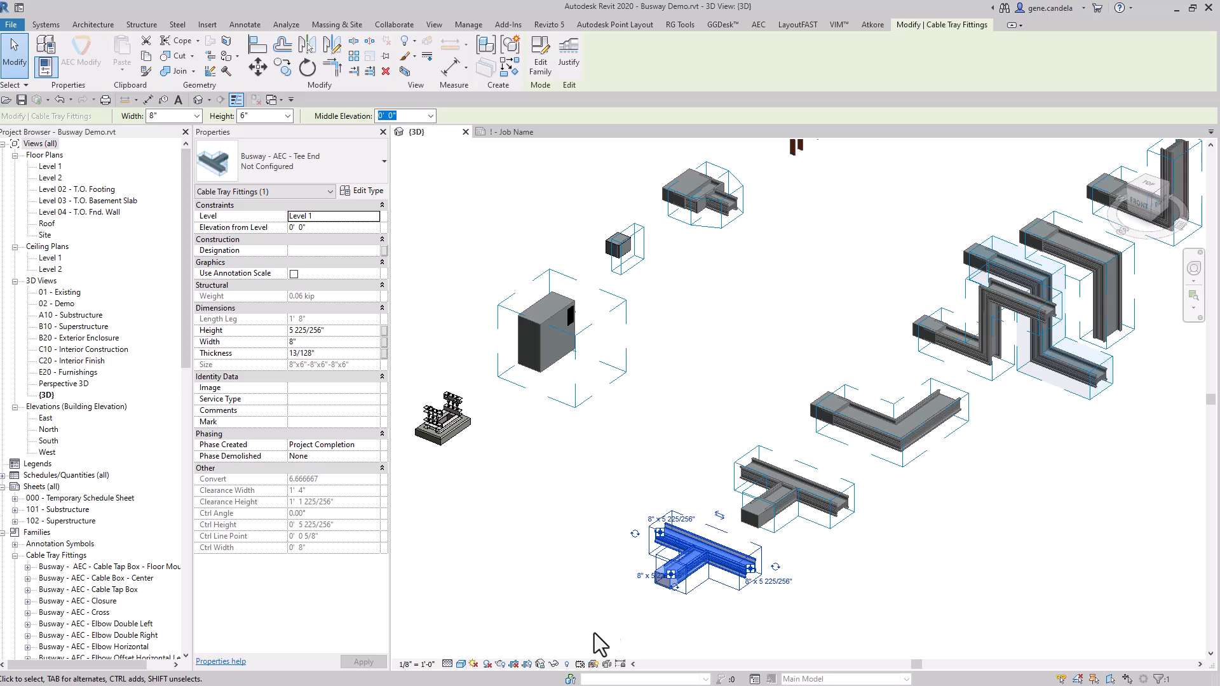
{"action": "left_click", "coordinate": [783, 490]}
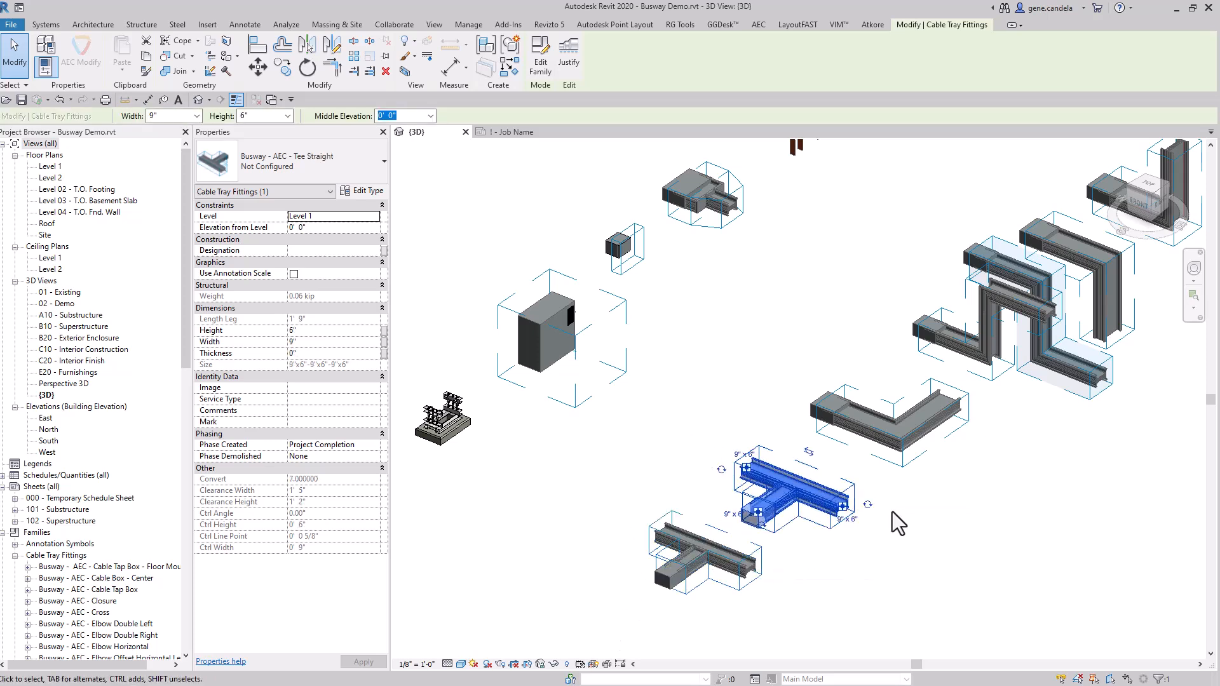
{"action": "middle_click_drag", "start_coordinate": [923, 495], "coordinate": [796, 620]}
{"action": "left_click", "coordinate": [813, 550]}
{"action": "middle_click_drag", "start_coordinate": [896, 532], "coordinate": [769, 615]}
{"action": "left_click", "coordinate": [741, 547]}
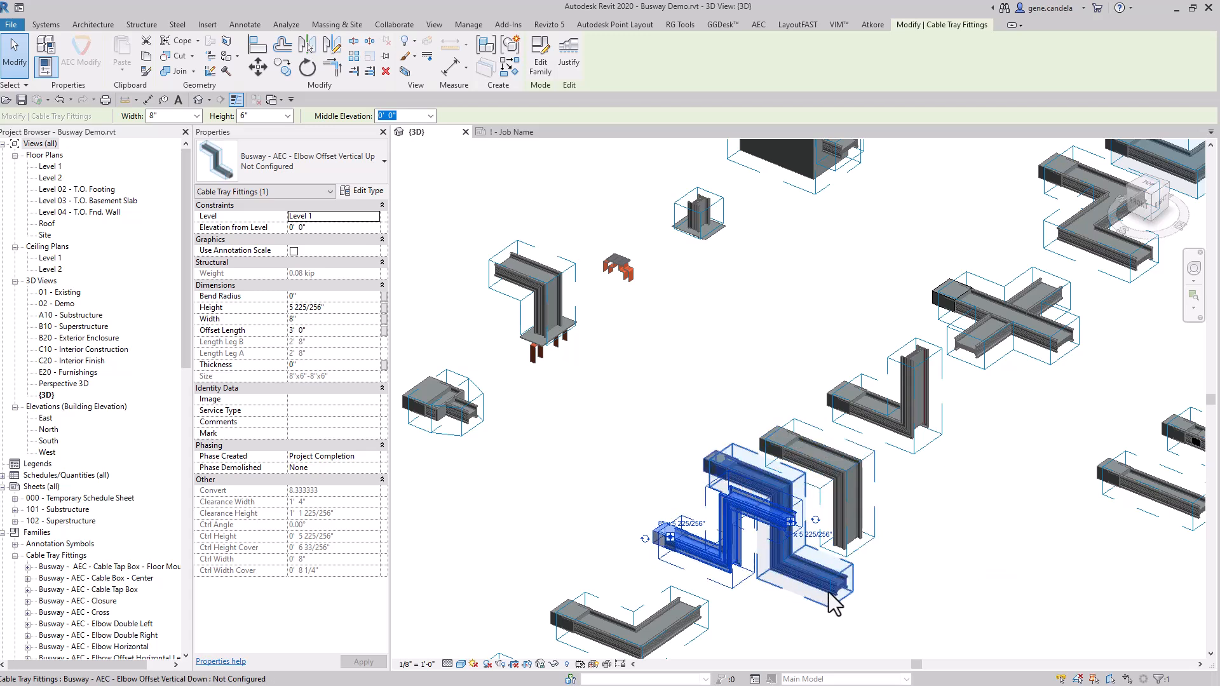
{"action": "left_click", "coordinate": [857, 502]}
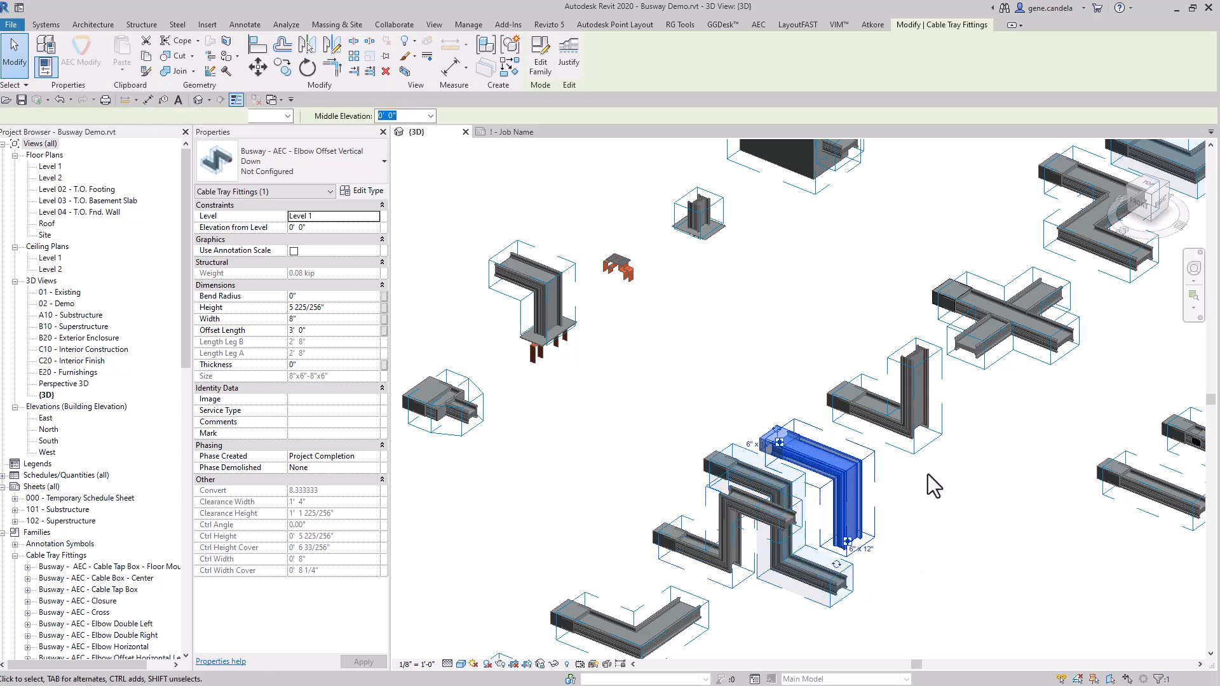
- Inspect the properties of the cross fitting and the right and left horizontal offset elbows
{"action": "middle_click_drag", "start_coordinate": [921, 492], "coordinate": [786, 609]}
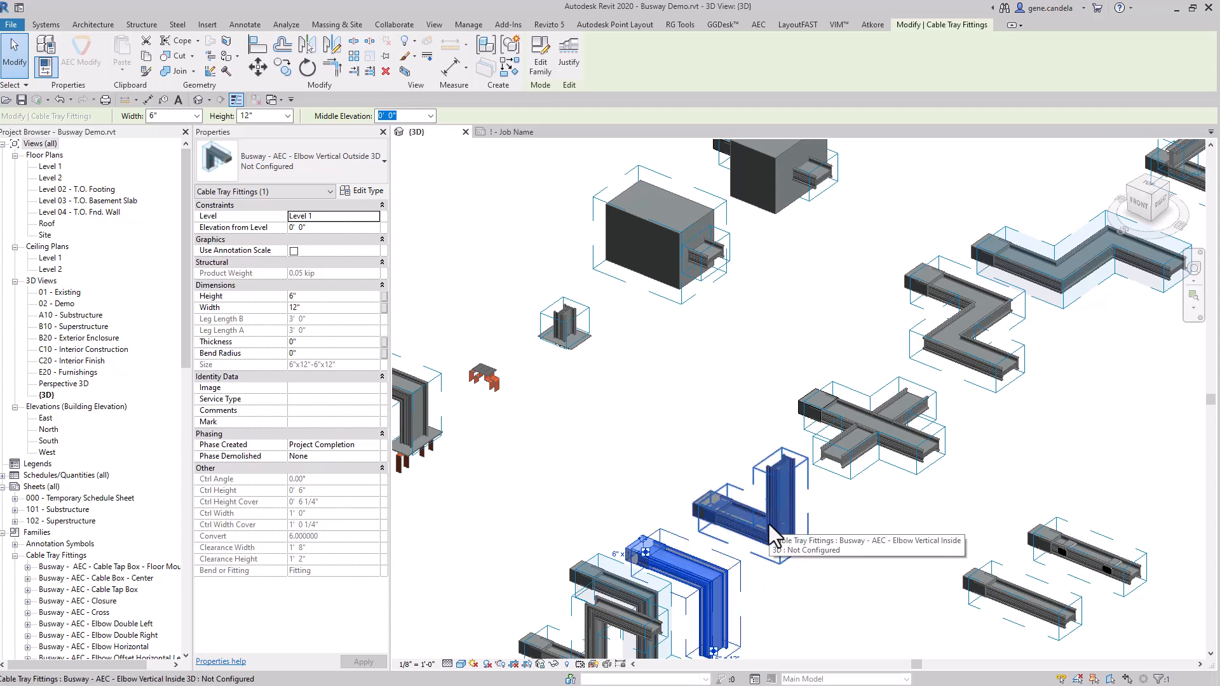
{"action": "middle_click_drag", "start_coordinate": [866, 550], "coordinate": [785, 625]}
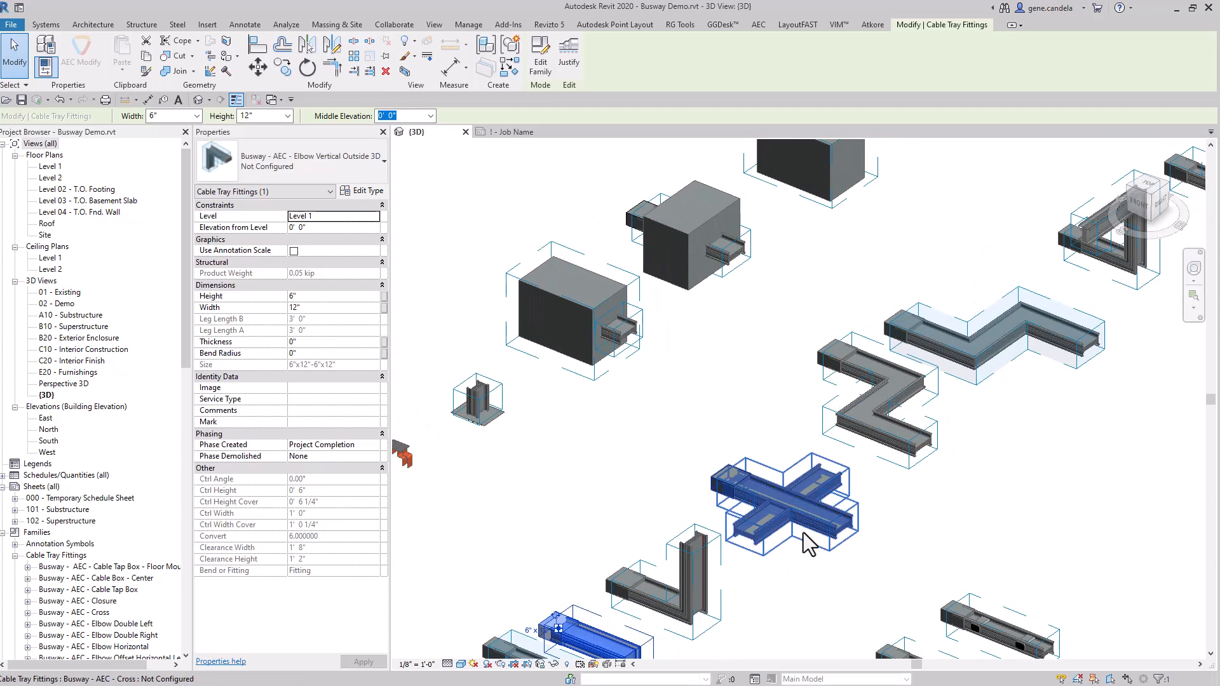
{"action": "left_click", "coordinate": [803, 532]}
{"action": "middle_click_drag", "start_coordinate": [884, 511], "coordinate": [807, 620]}
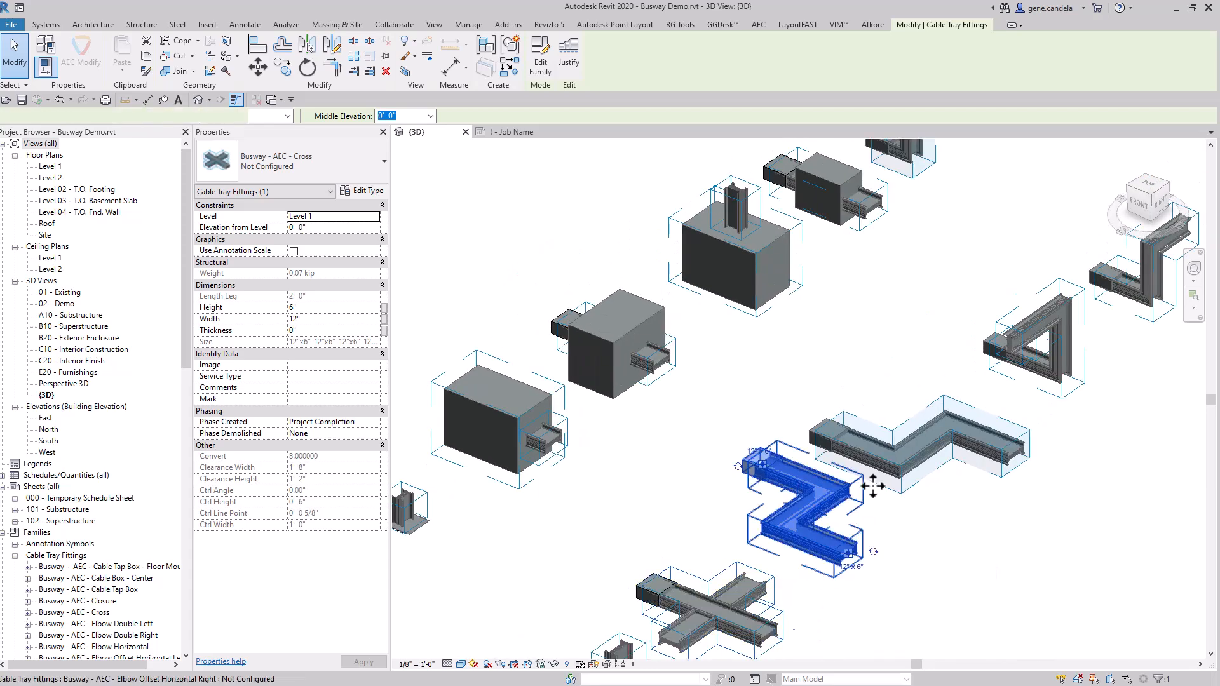
{"action": "left_click", "coordinate": [842, 527]}
{"action": "left_click", "coordinate": [902, 455]}
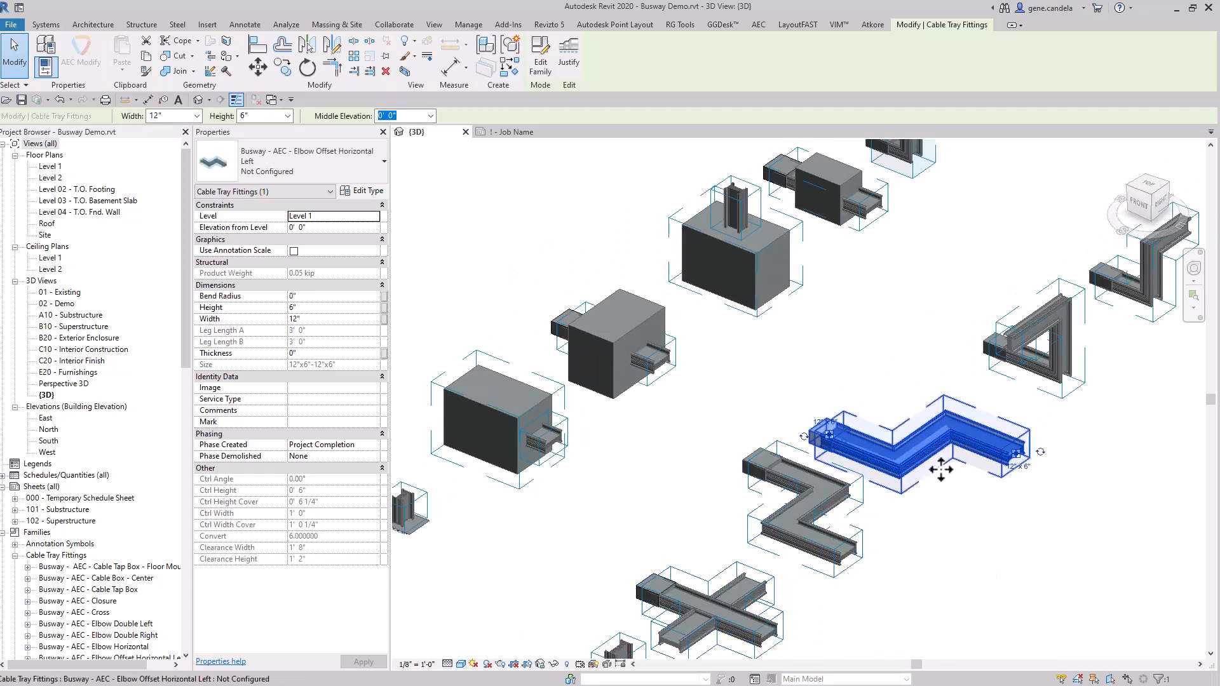
- Inspect the double left elbow's properties and examine the double right elbow beside it up close
{"action": "middle_click_drag", "start_coordinate": [929, 461], "coordinate": [808, 525]}
{"action": "middle_click_drag", "start_coordinate": [966, 468], "coordinate": [808, 490]}
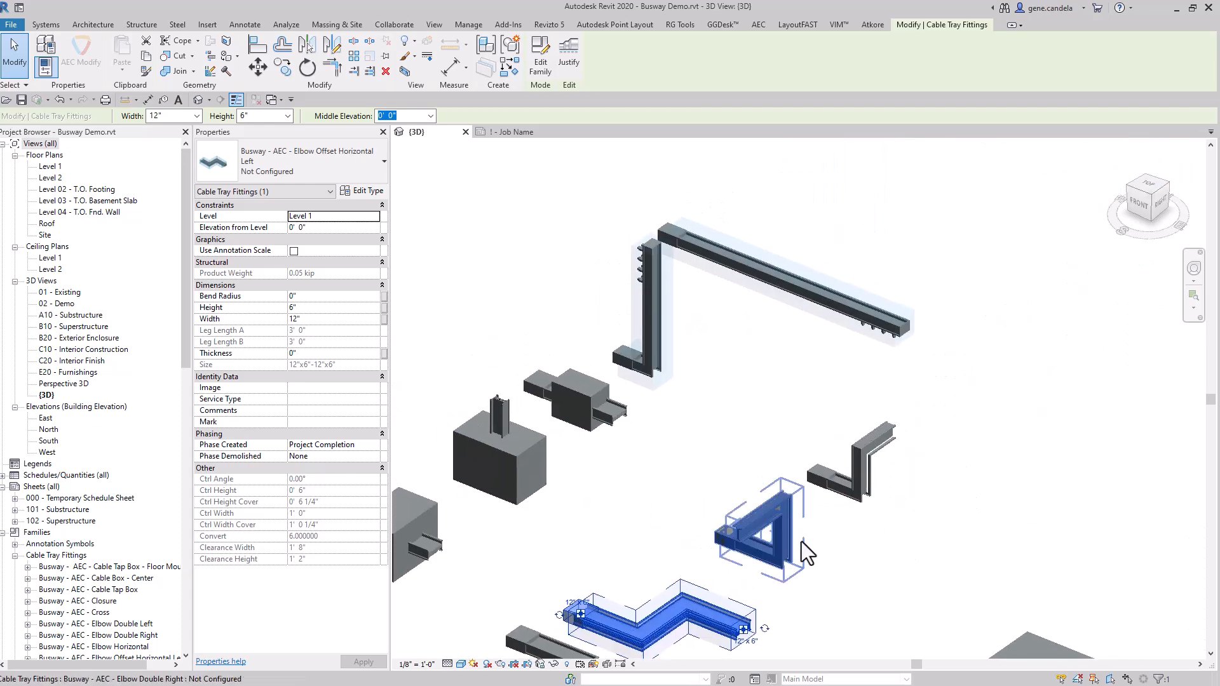
{"action": "left_click", "coordinate": [823, 483]}
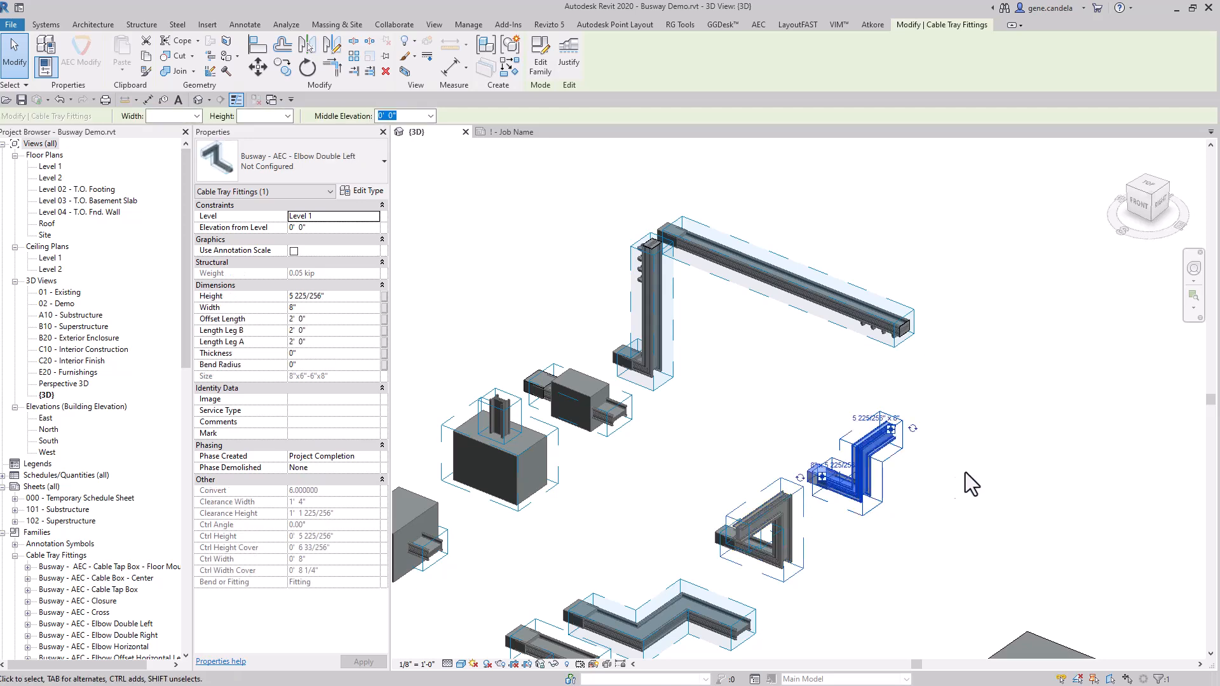
{"action": "middle_click_drag", "start_coordinate": [854, 541], "coordinate": [915, 517]}
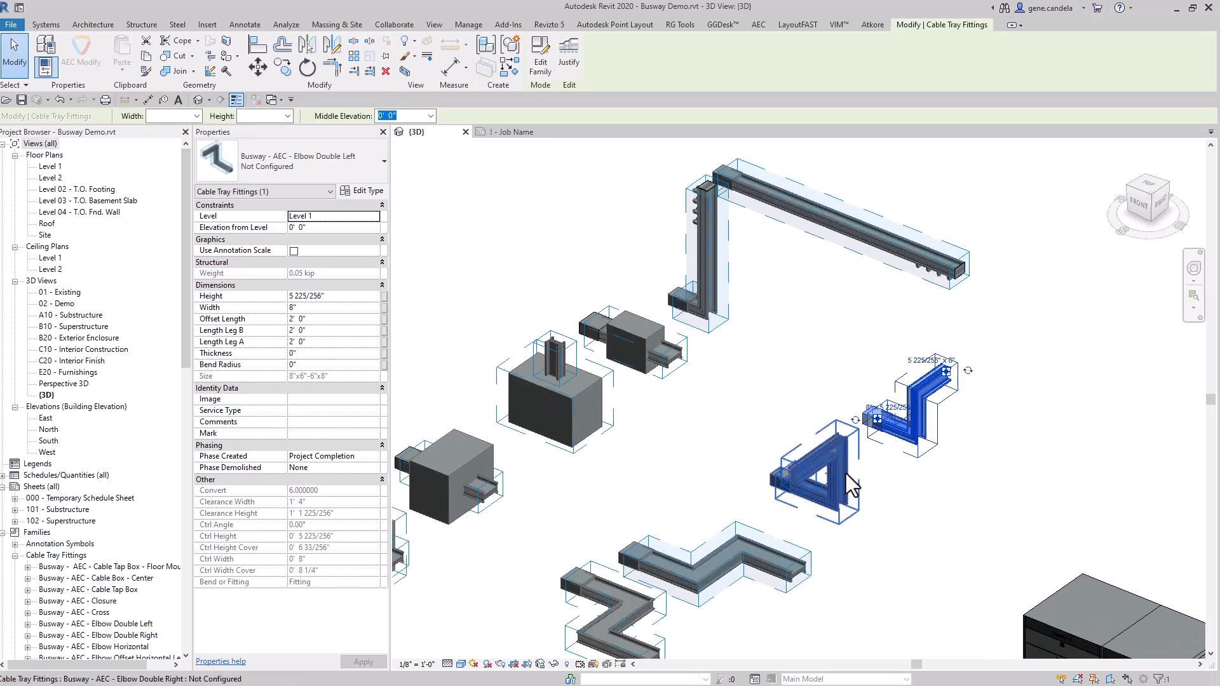
{"action": "scroll", "coordinate": [942, 508], "scroll_direction": "up", "scroll_amount": 3}
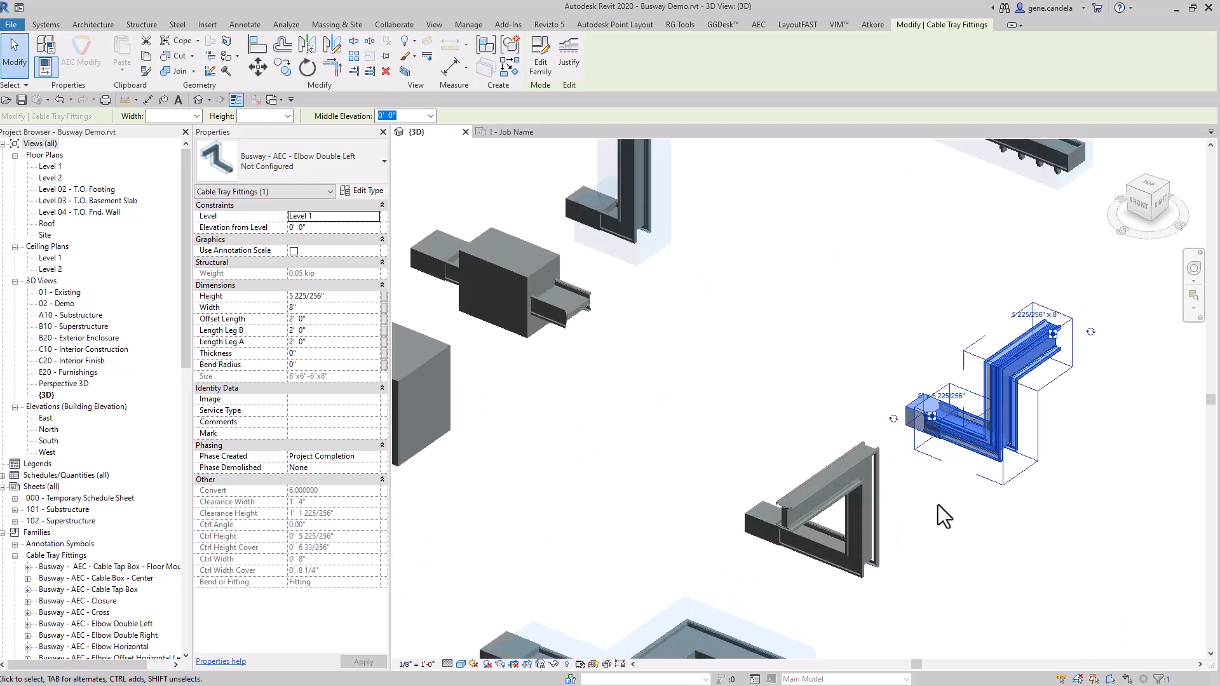
{"action": "left_click", "coordinate": [922, 504]}
{"action": "scroll", "coordinate": [923, 505], "scroll_direction": "down", "scroll_amount": 3}
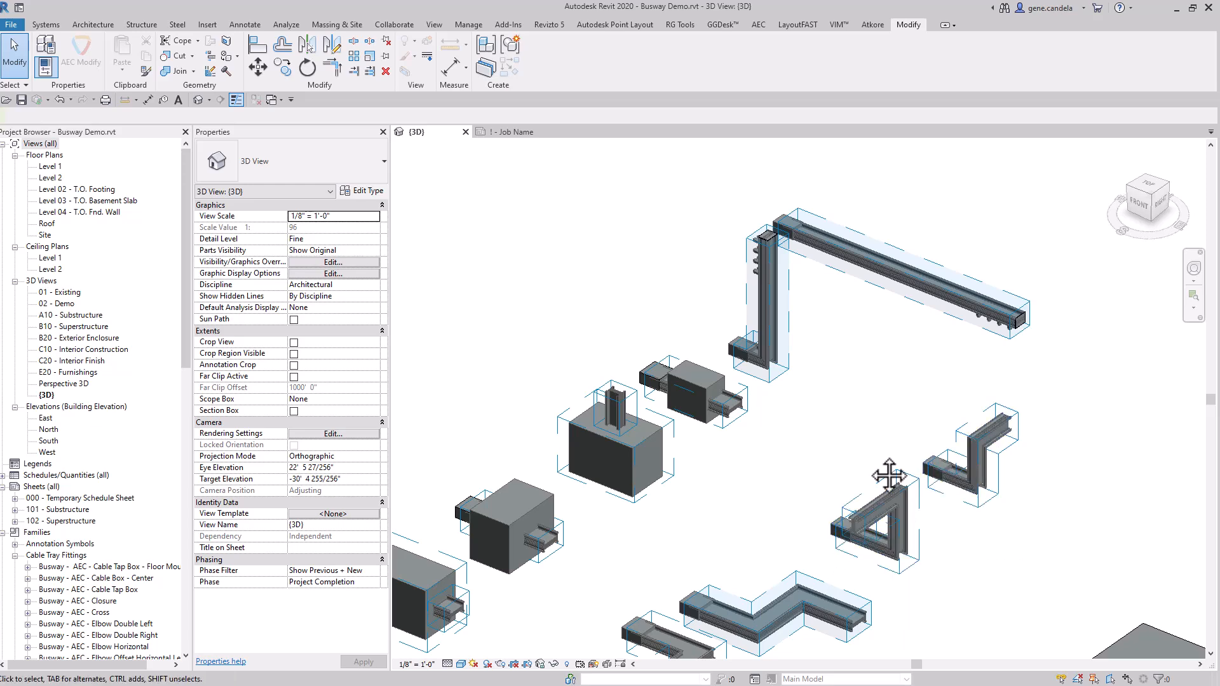
- Inspect the properties of the three-phase transformer tap and the three-phase transformer tap elbow
{"action": "middle_click_drag", "start_coordinate": [853, 477], "coordinate": [923, 460]}
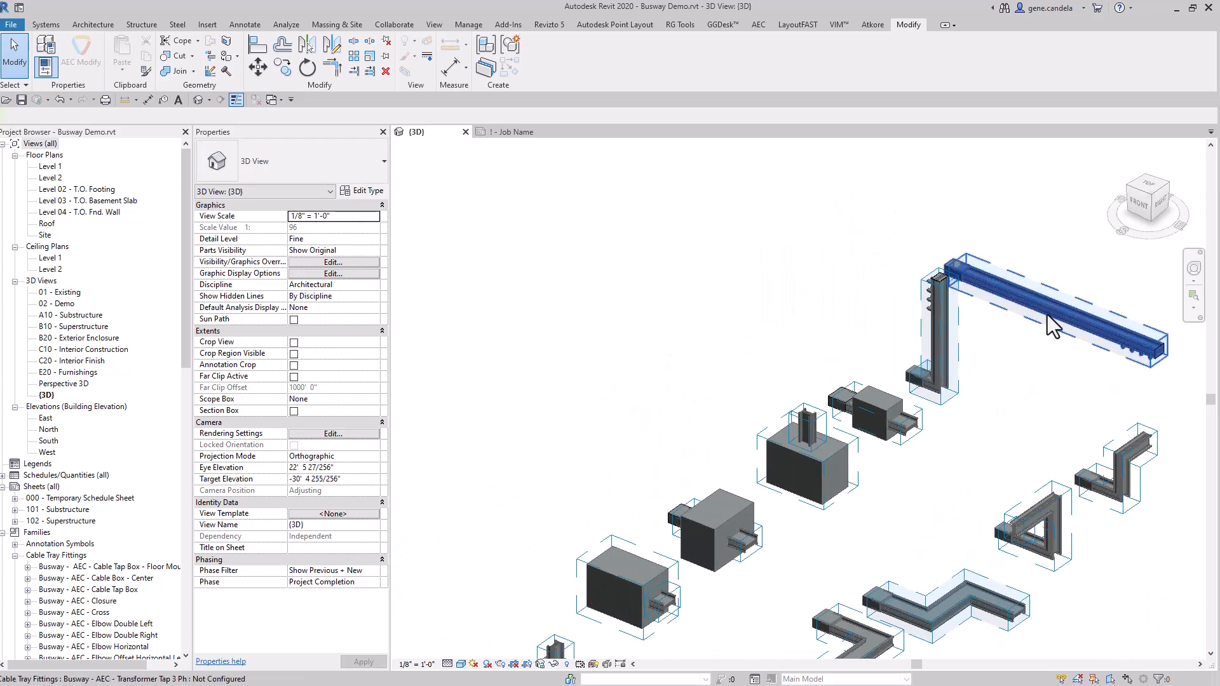
{"action": "scroll", "coordinate": [1049, 326], "scroll_direction": "up", "scroll_amount": 5}
{"action": "middle_click_drag", "start_coordinate": [1050, 337], "coordinate": [969, 360]}
{"action": "left_click", "coordinate": [939, 338]}
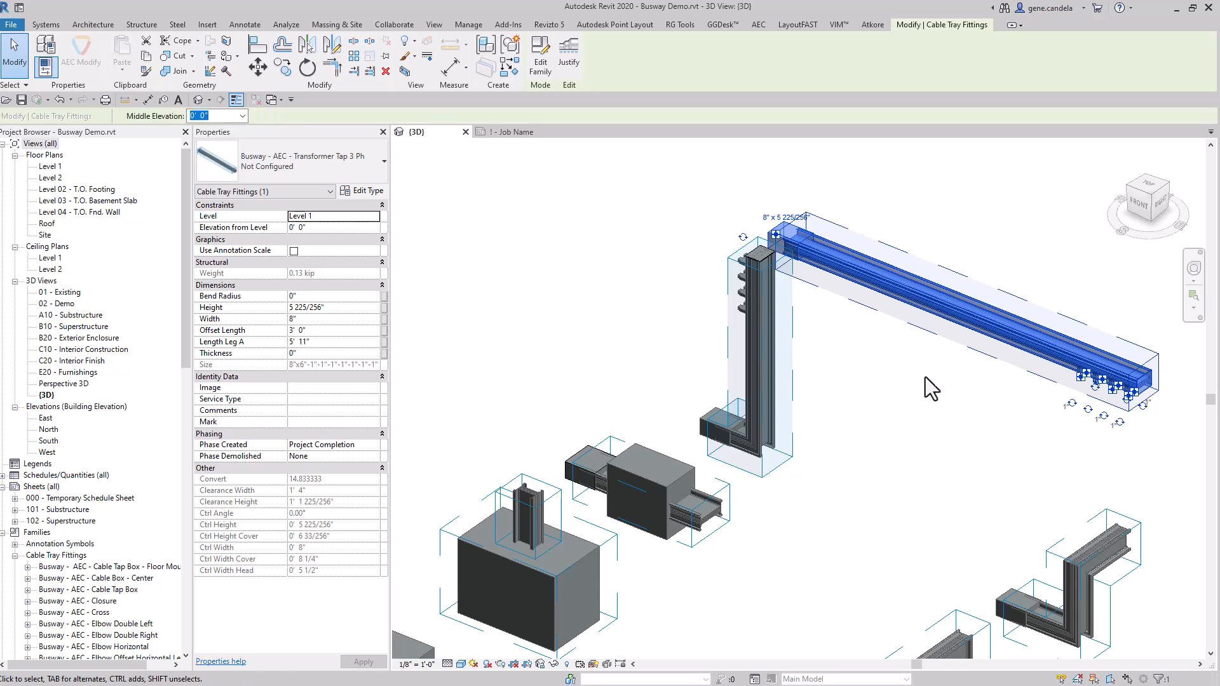
{"action": "left_click", "coordinate": [773, 422]}
{"action": "middle_click_drag", "start_coordinate": [924, 441], "coordinate": [817, 390]}
{"action": "middle_click_drag", "start_coordinate": [960, 433], "coordinate": [869, 533]}
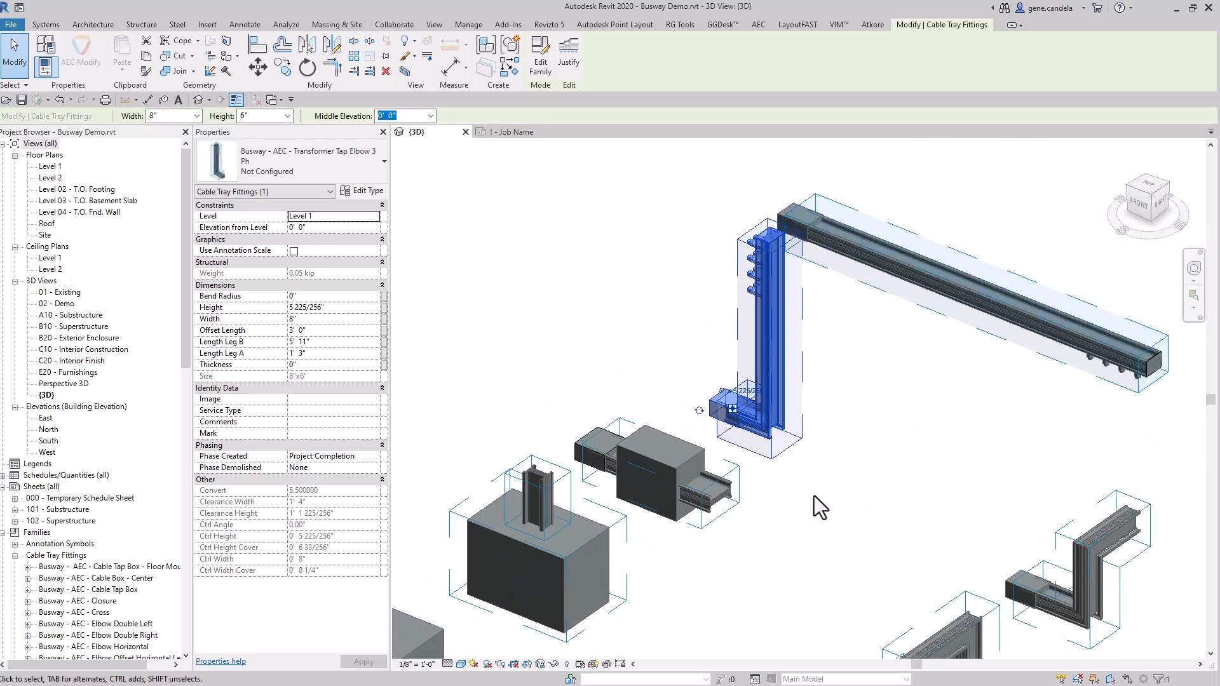
- Inspect the in-line box, the floor-mounted cable tap box, the center cable box and the end cable tap box
{"action": "middle_click_drag", "start_coordinate": [880, 461], "coordinate": [987, 343]}
{"action": "left_click", "coordinate": [786, 363]}
{"action": "middle_click_drag", "start_coordinate": [833, 537], "coordinate": [1038, 363]}
{"action": "left_click", "coordinate": [890, 302]}
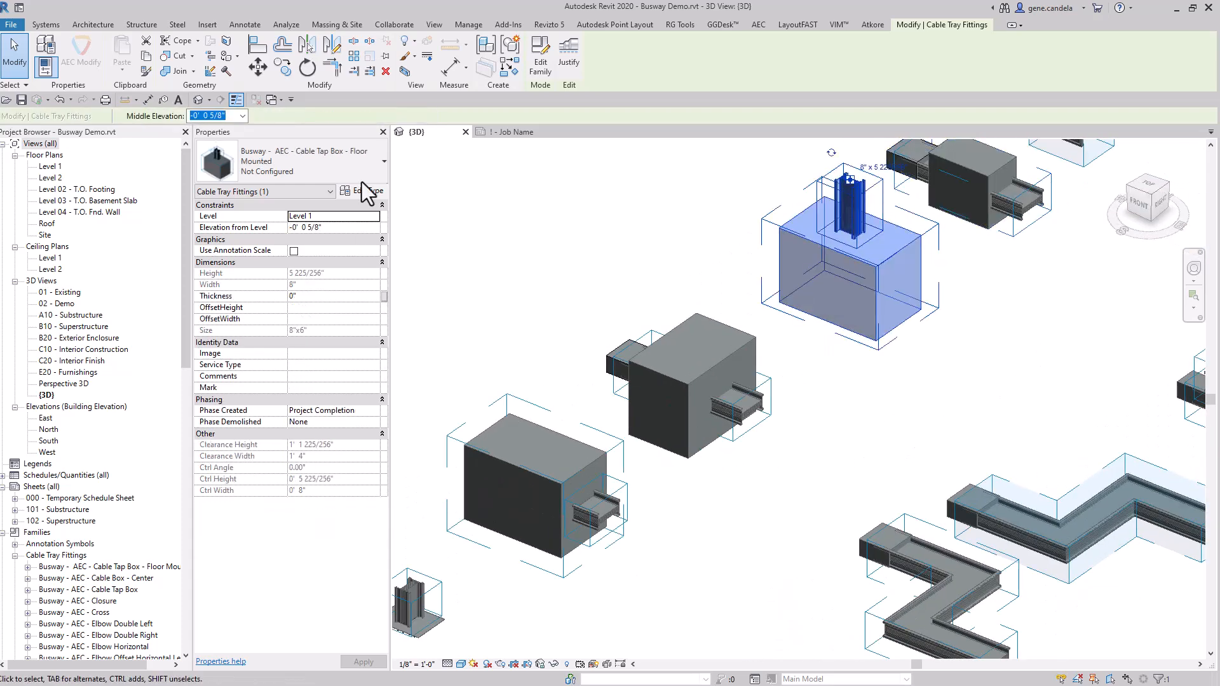
{"action": "middle_click_drag", "start_coordinate": [820, 466], "coordinate": [996, 390]}
{"action": "left_click", "coordinate": [902, 353]}
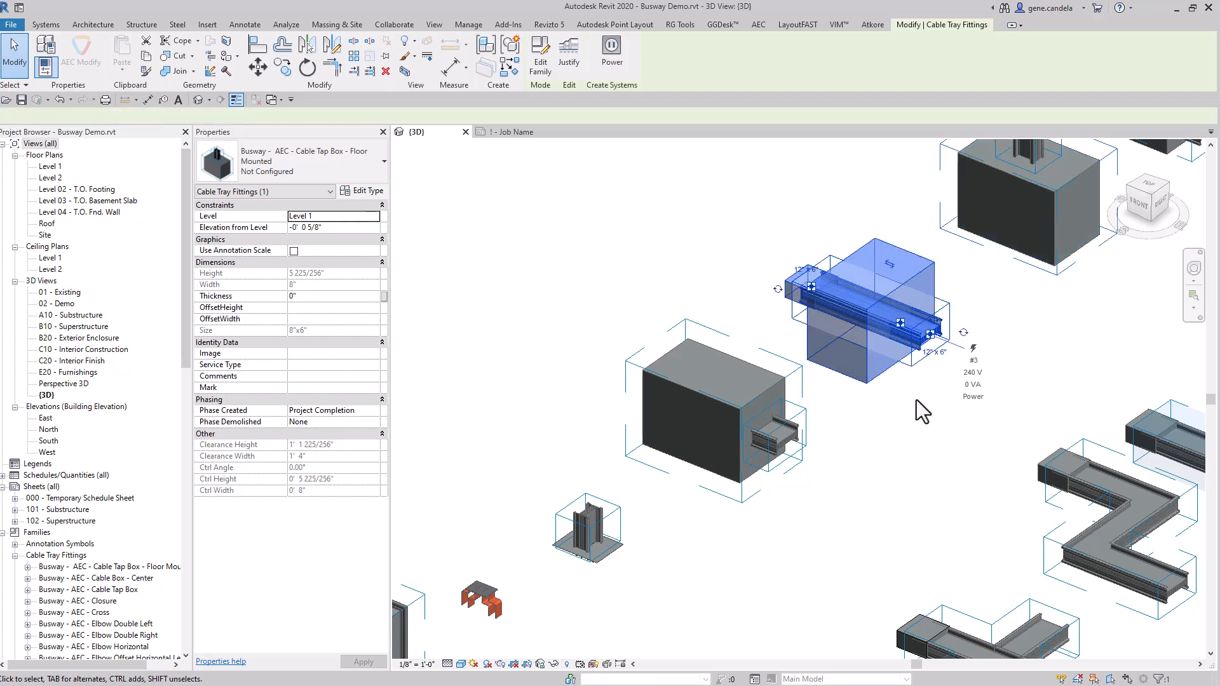
{"action": "left_click", "coordinate": [752, 463]}
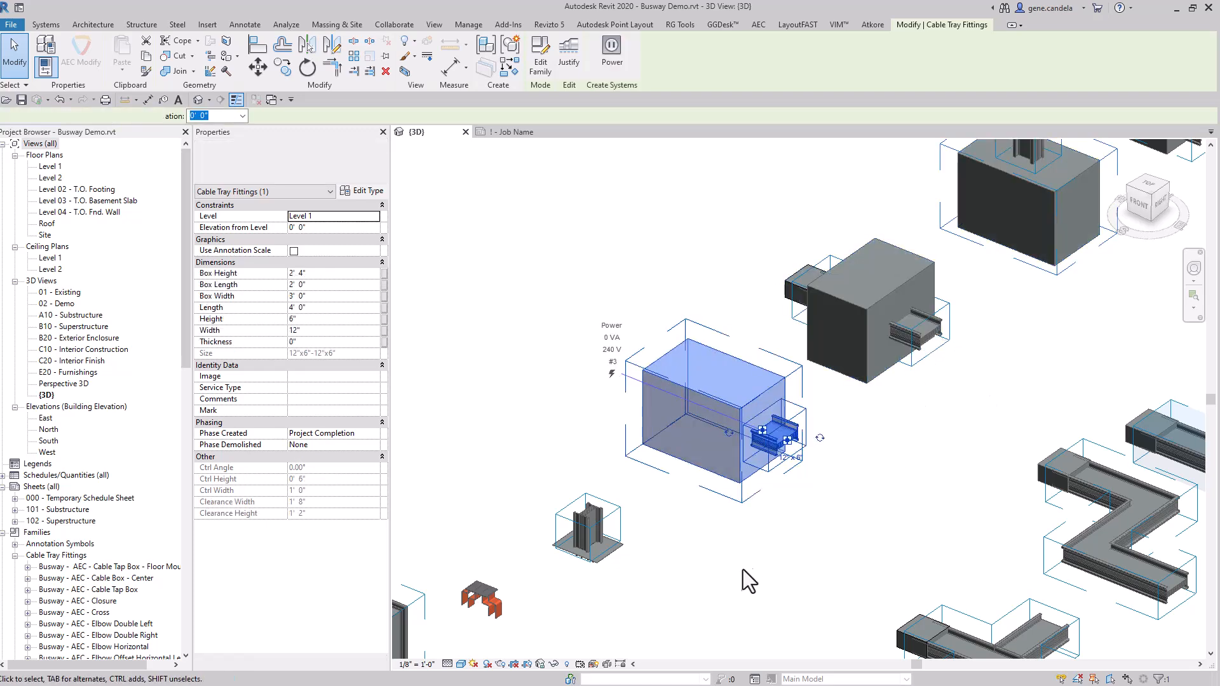
- Inspect the properties of the straight flange, the Flange Qwik and the flange elbow fittings
{"action": "scroll", "coordinate": [731, 575], "scroll_direction": "down", "scroll_amount": 3}
{"action": "middle_click_drag", "start_coordinate": [722, 592], "coordinate": [859, 474]}
{"action": "left_click", "coordinate": [759, 445]}
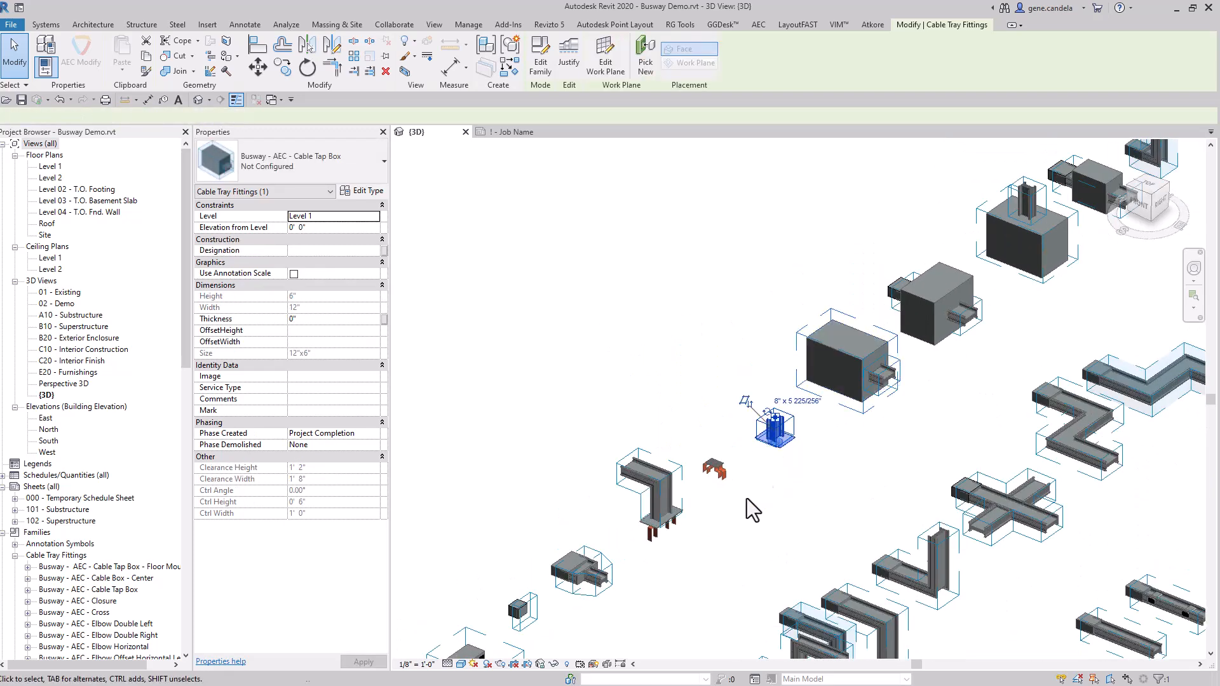
{"action": "middle_click_drag", "start_coordinate": [758, 472], "coordinate": [860, 449]}
{"action": "scroll", "coordinate": [850, 425], "scroll_direction": "up", "scroll_amount": 2}
{"action": "left_click", "coordinate": [839, 411]}
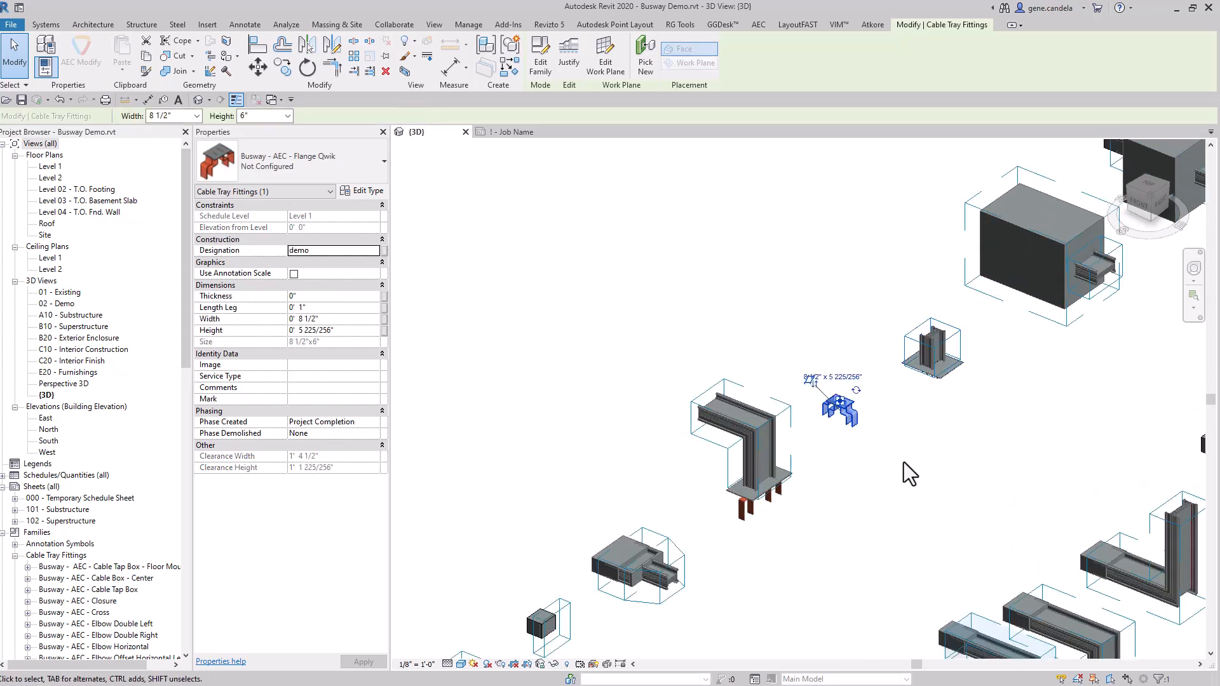
{"action": "scroll", "coordinate": [901, 487], "scroll_direction": "down", "scroll_amount": 1}
{"action": "middle_click_drag", "start_coordinate": [901, 486], "coordinate": [1089, 388]}
{"action": "left_click", "coordinate": [984, 384]}
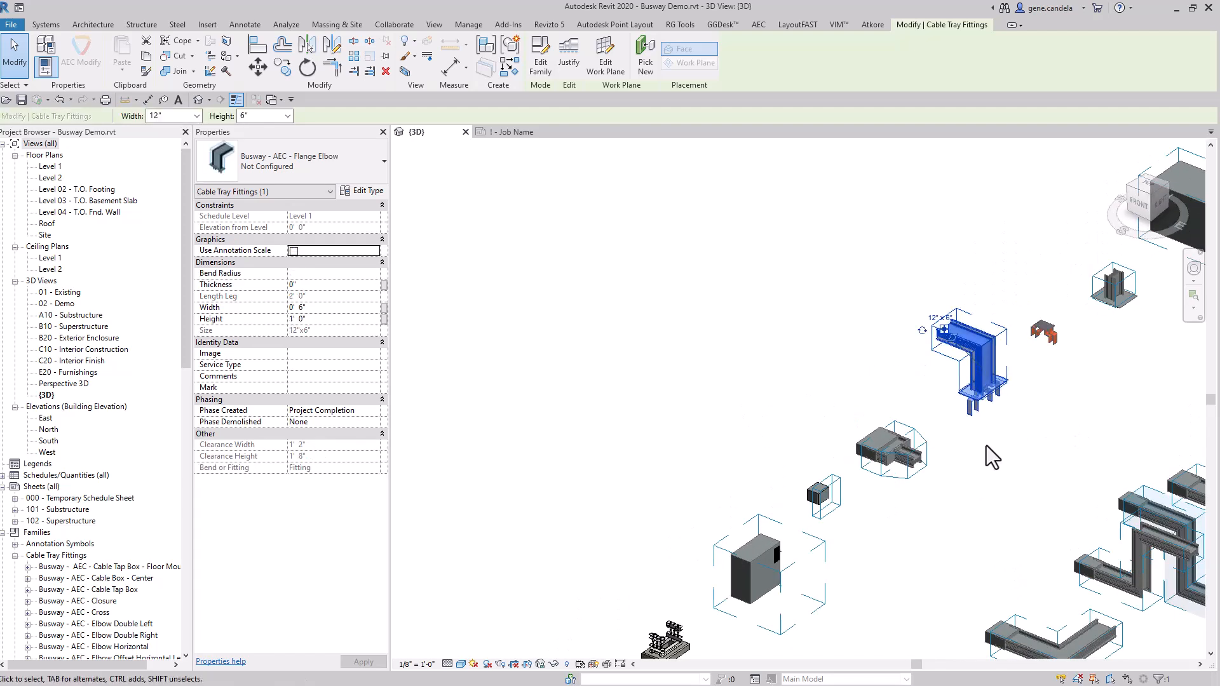
- Inspect the reducer, the small closure, the plug-in box and the spring hanger fittings, viewing the hanger up close
{"action": "middle_click_drag", "start_coordinate": [970, 458], "coordinate": [1033, 398]}
{"action": "left_click", "coordinate": [969, 416]}
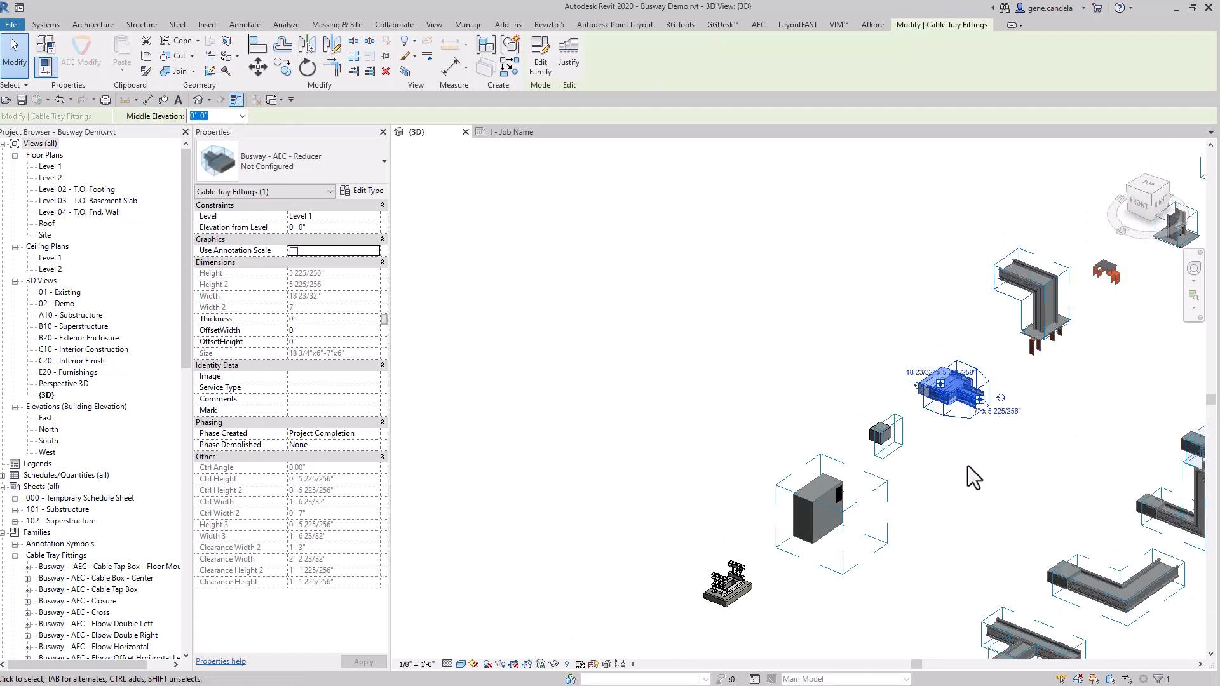
{"action": "scroll", "coordinate": [967, 440], "scroll_direction": "up", "scroll_amount": 2}
{"action": "left_click", "coordinate": [869, 437]}
{"action": "left_click", "coordinate": [917, 471]}
{"action": "left_click", "coordinate": [829, 510]}
{"action": "middle_click_drag", "start_coordinate": [927, 584], "coordinate": [1010, 454]}
{"action": "left_click", "coordinate": [778, 502]}
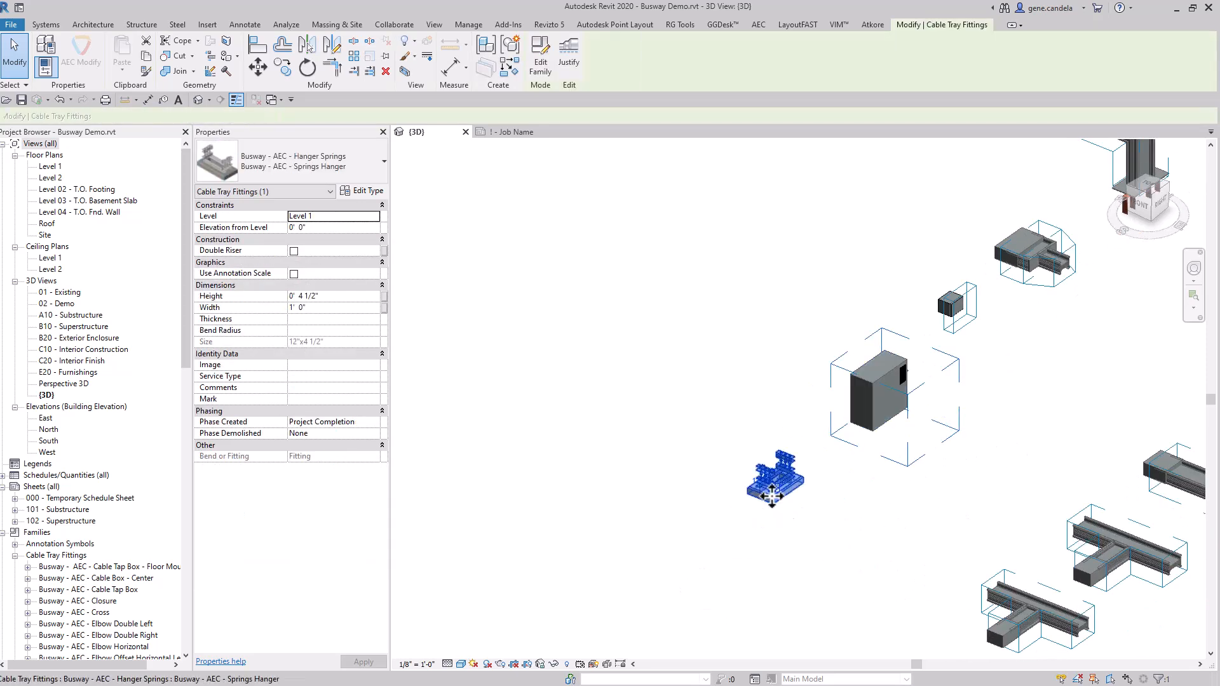
{"action": "scroll", "coordinate": [778, 502], "scroll_direction": "up", "scroll_amount": 5}
{"action": "left_click", "coordinate": [889, 399]}
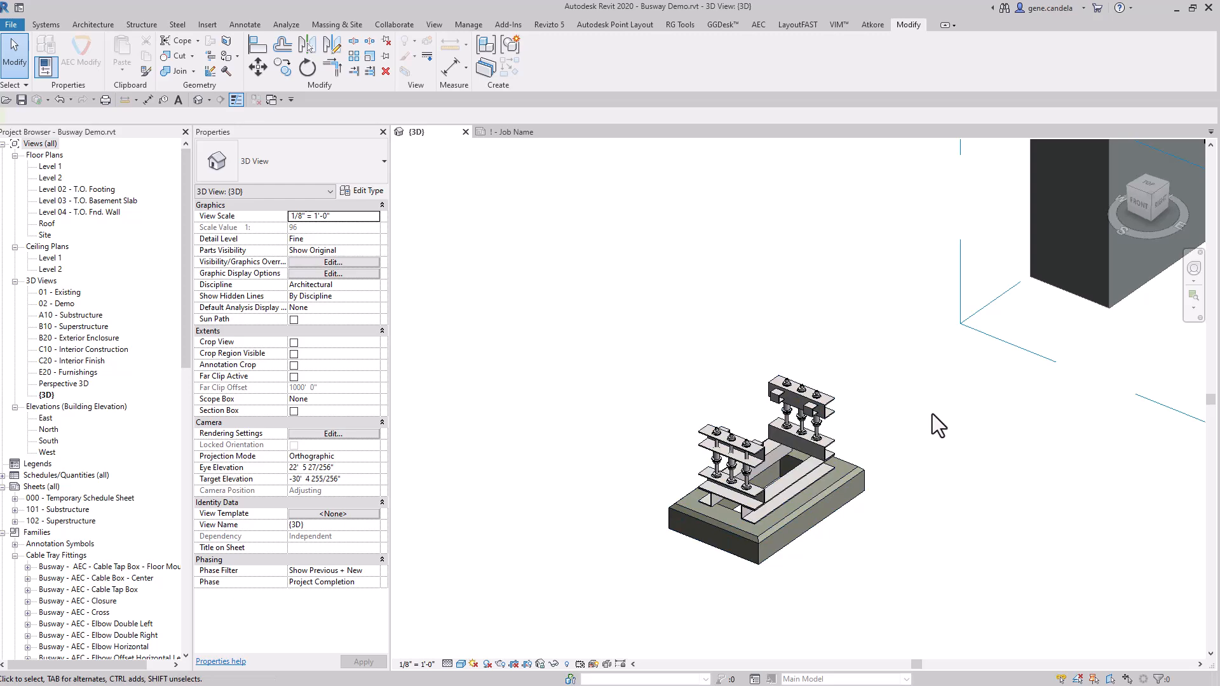
- Examine the clearance outlines around the horizontal elbow and the neighbouring busway fittings
{"action": "scroll", "coordinate": [932, 413], "scroll_direction": "down", "scroll_amount": 5}
{"action": "middle_click_drag", "start_coordinate": [931, 414], "coordinate": [731, 499]}
{"action": "scroll", "coordinate": [836, 479], "scroll_direction": "up", "scroll_amount": 4}
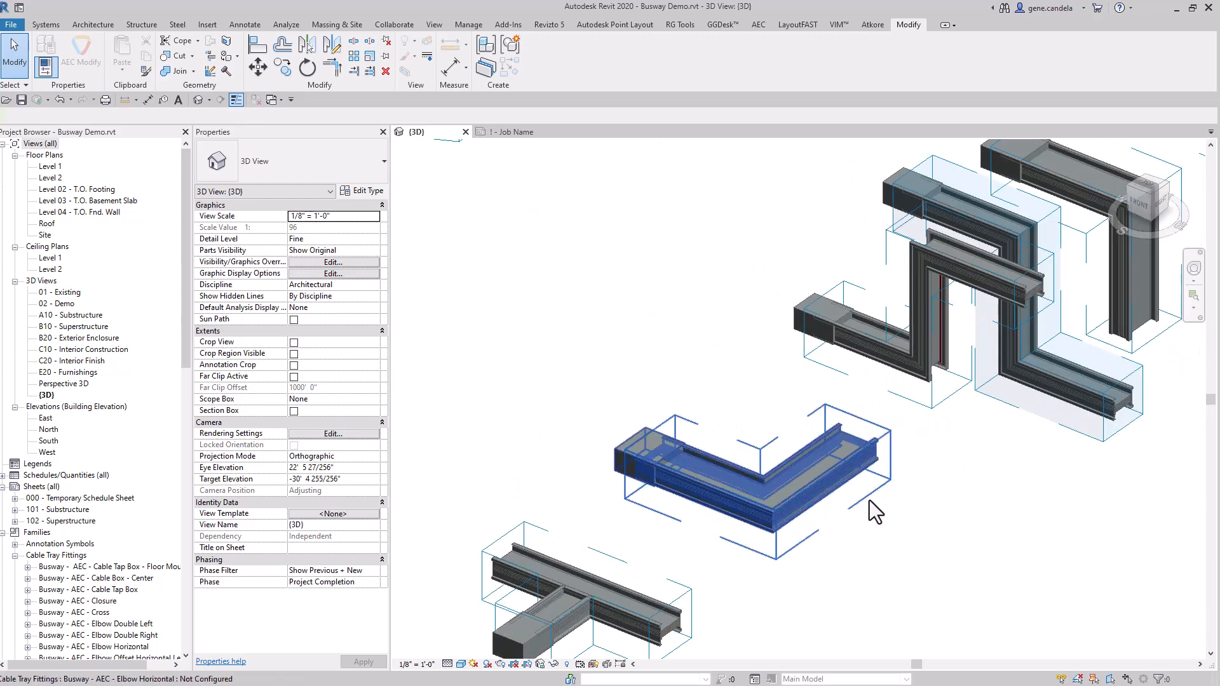
{"action": "middle_click_drag", "start_coordinate": [893, 528], "coordinate": [977, 493]}
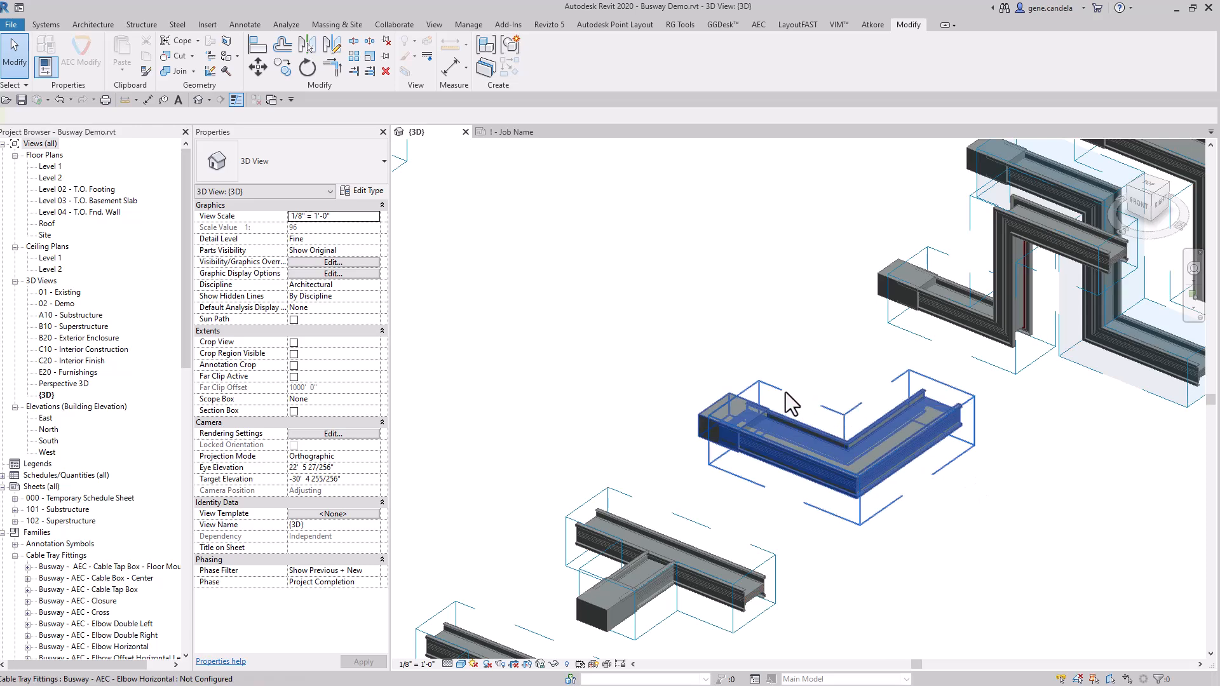
{"action": "scroll", "coordinate": [948, 483], "scroll_direction": "down", "scroll_amount": 4}
{"action": "middle_click_drag", "start_coordinate": [944, 481], "coordinate": [905, 450]}
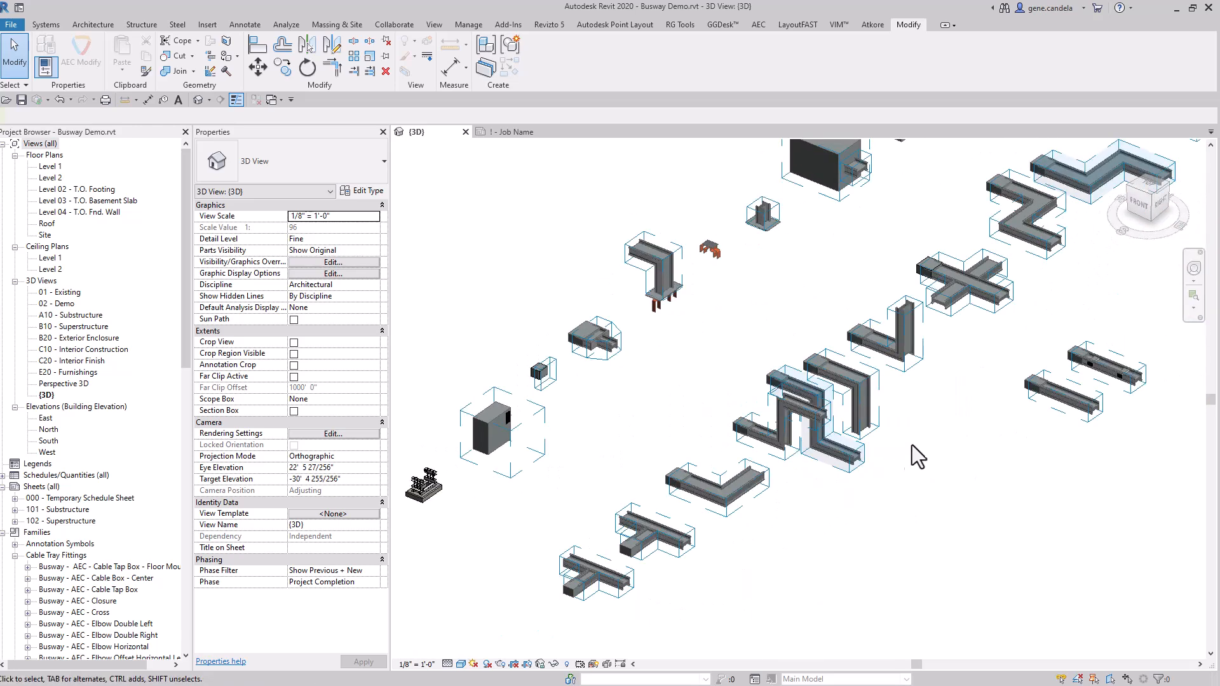
- Hide the Clearance Zone subcategory of Cable Tray Fittings in the 3D view's visibility overrides
{"action": "key", "text": "v"}
{"action": "key", "text": "g"}
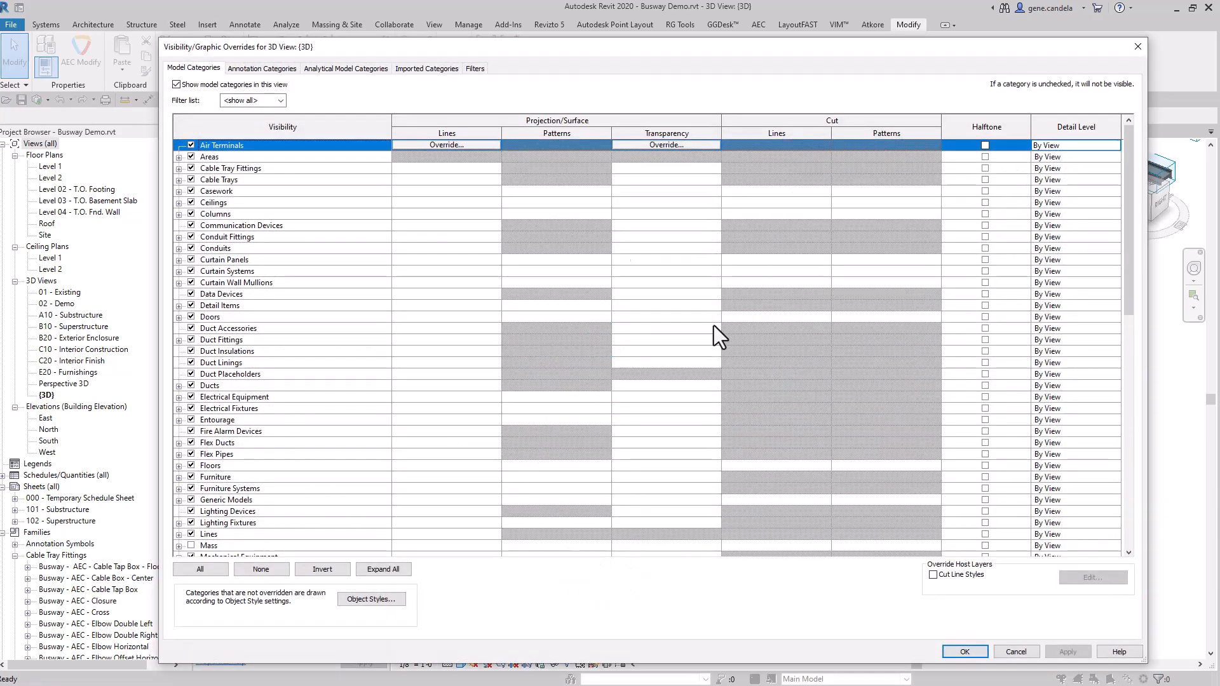
{"action": "left_click", "coordinate": [179, 168]}
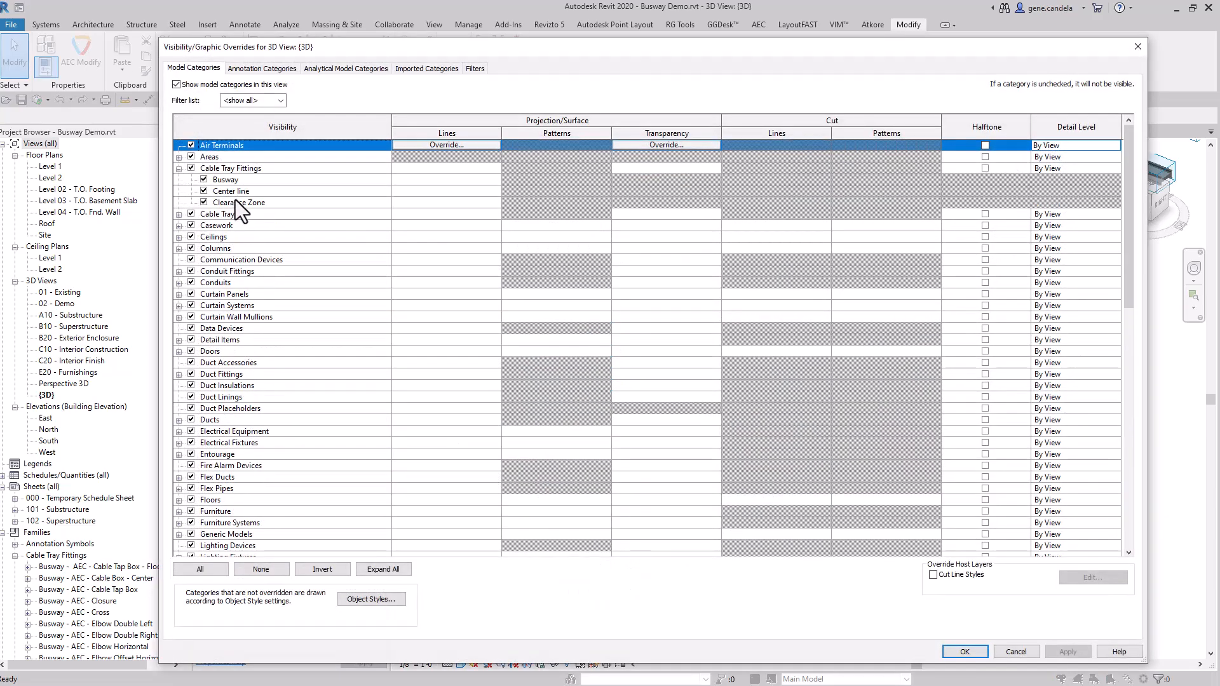
{"action": "left_click", "coordinate": [203, 202]}
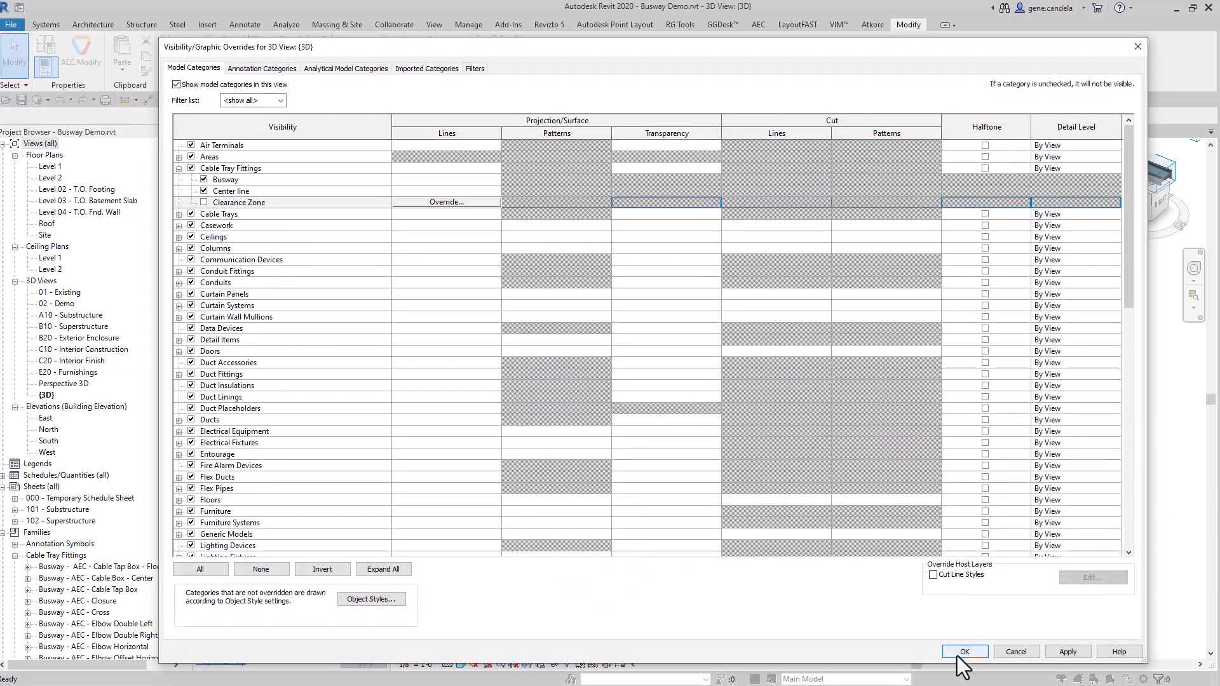
{"action": "left_click", "coordinate": [957, 653]}
- Create a similar Flange Straight New fitting on the switchboard's top face and select the placed flange
{"action": "scroll", "coordinate": [924, 461], "scroll_direction": "down", "scroll_amount": 1}
{"action": "middle_click_drag", "start_coordinate": [934, 473], "coordinate": [629, 528]}
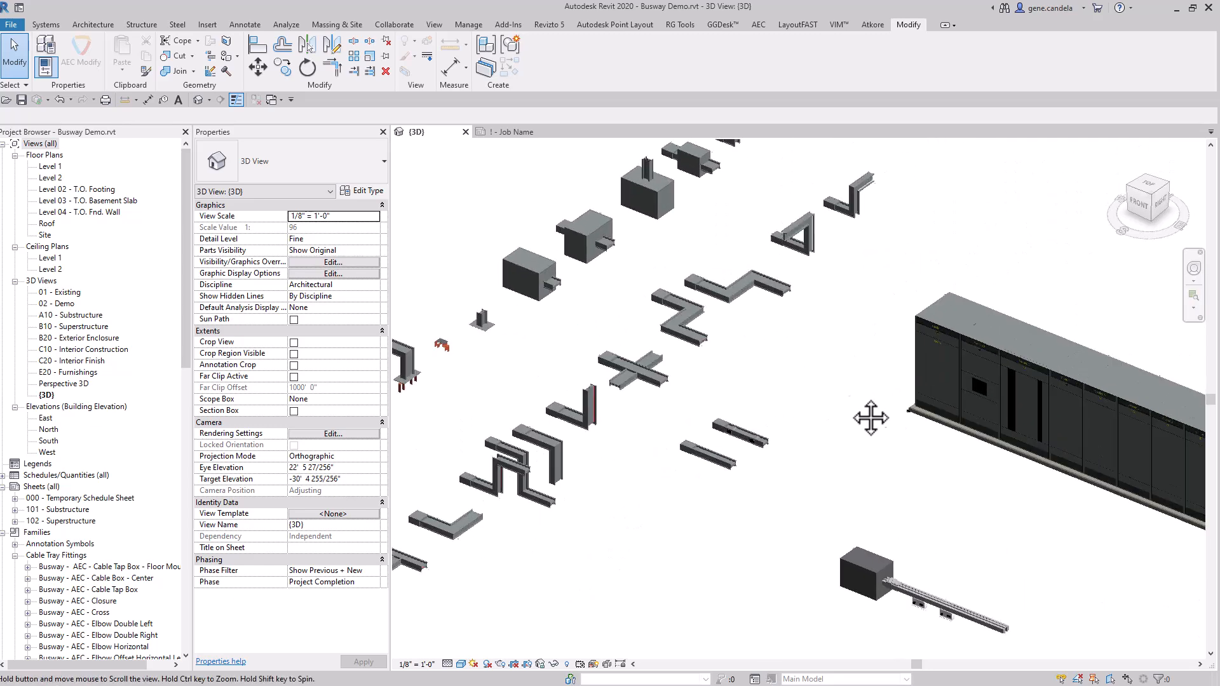
{"action": "middle_click_drag", "start_coordinate": [849, 397], "coordinate": [899, 417]}
{"action": "right_click", "coordinate": [530, 346]}
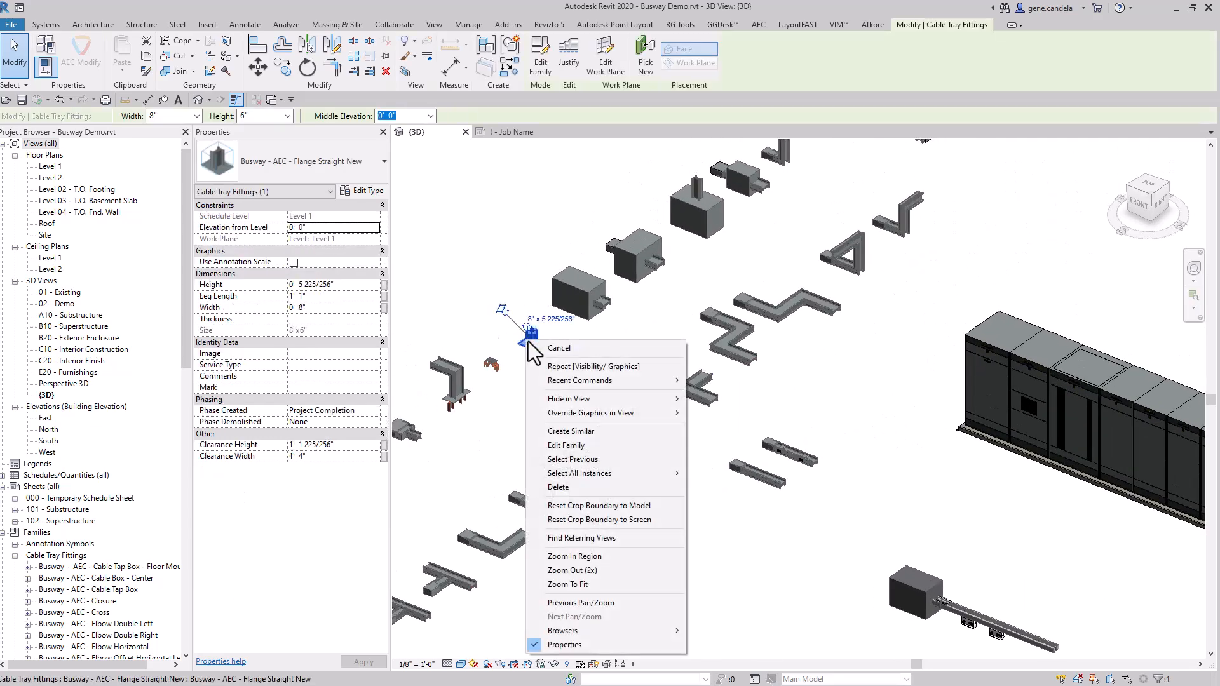
{"action": "left_click", "coordinate": [588, 430]}
{"action": "scroll", "coordinate": [1071, 368], "scroll_direction": "up", "scroll_amount": 2}
{"action": "scroll", "coordinate": [1071, 368], "scroll_direction": "up", "scroll_amount": 1}
{"action": "left_click", "coordinate": [1090, 356]}
{"action": "key", "text": "Escape"}
{"action": "left_click", "coordinate": [1094, 345]}
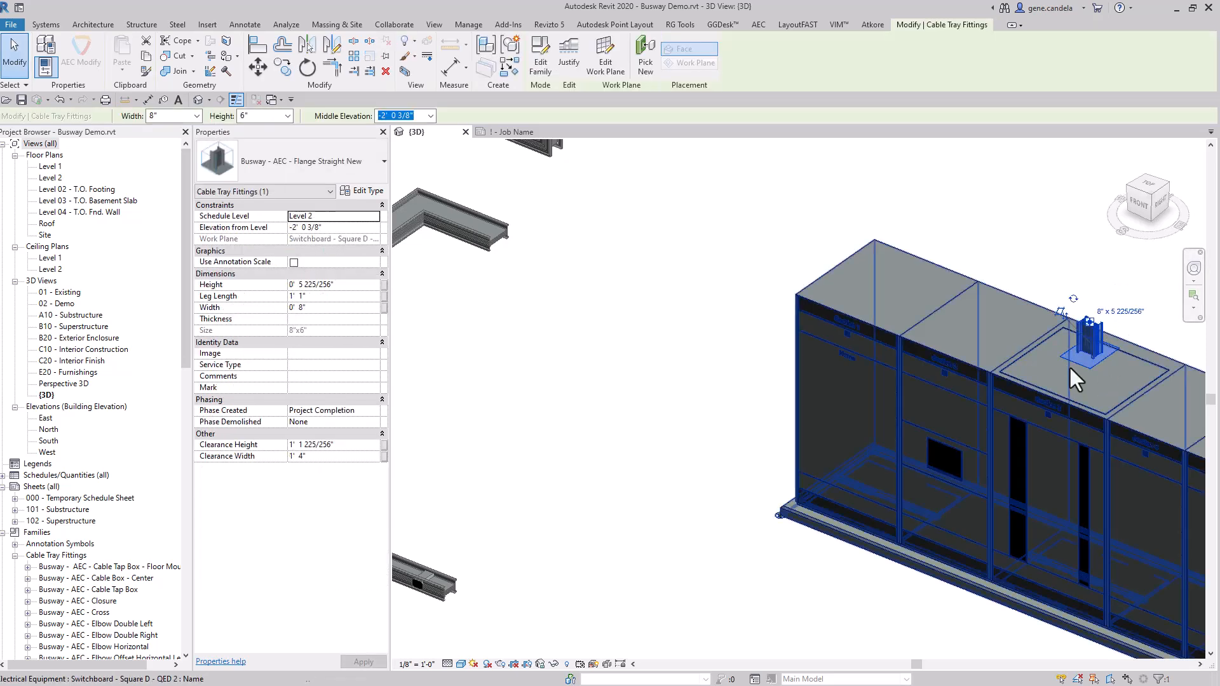
- Create a similar Straight Feeder rising from the flange on the switchboard and set its length to 8'
{"action": "key", "text": "Escape"}
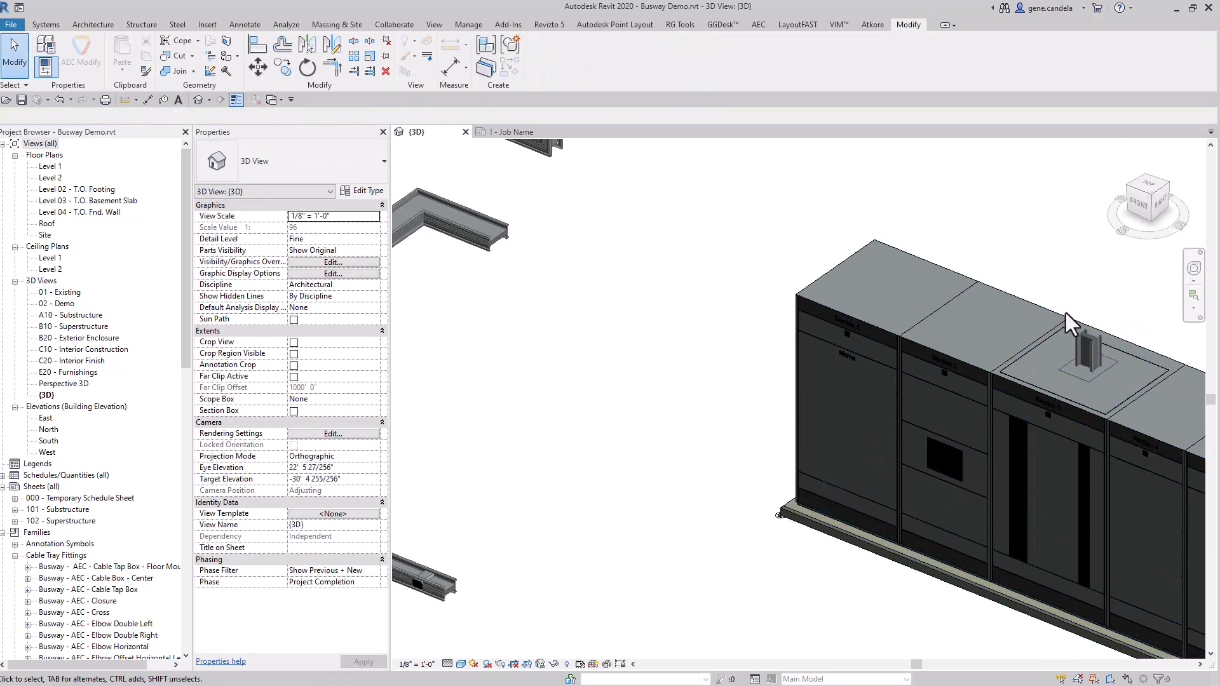
{"action": "scroll", "coordinate": [1067, 291], "scroll_direction": "down", "scroll_amount": 2}
{"action": "middle_click_drag", "start_coordinate": [962, 467], "coordinate": [920, 425]}
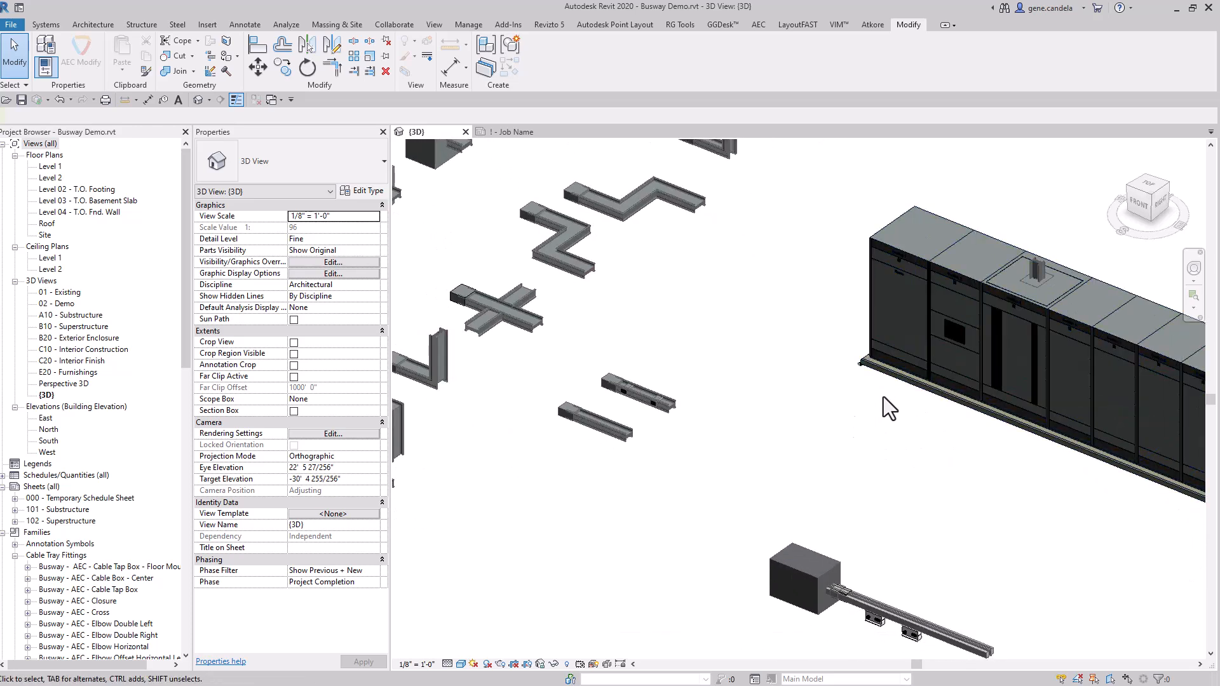
{"action": "right_click", "coordinate": [597, 429]}
{"action": "left_click", "coordinate": [635, 203]}
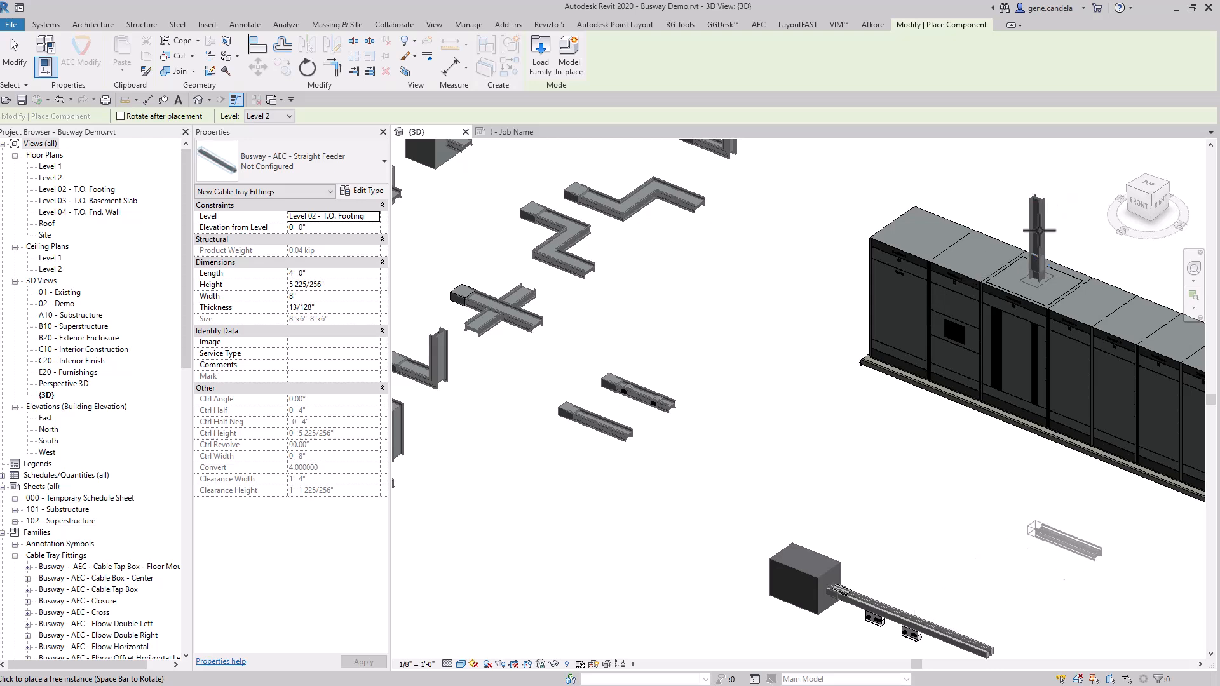
{"action": "left_click", "coordinate": [1036, 236]}
{"action": "key", "text": "Escape"}
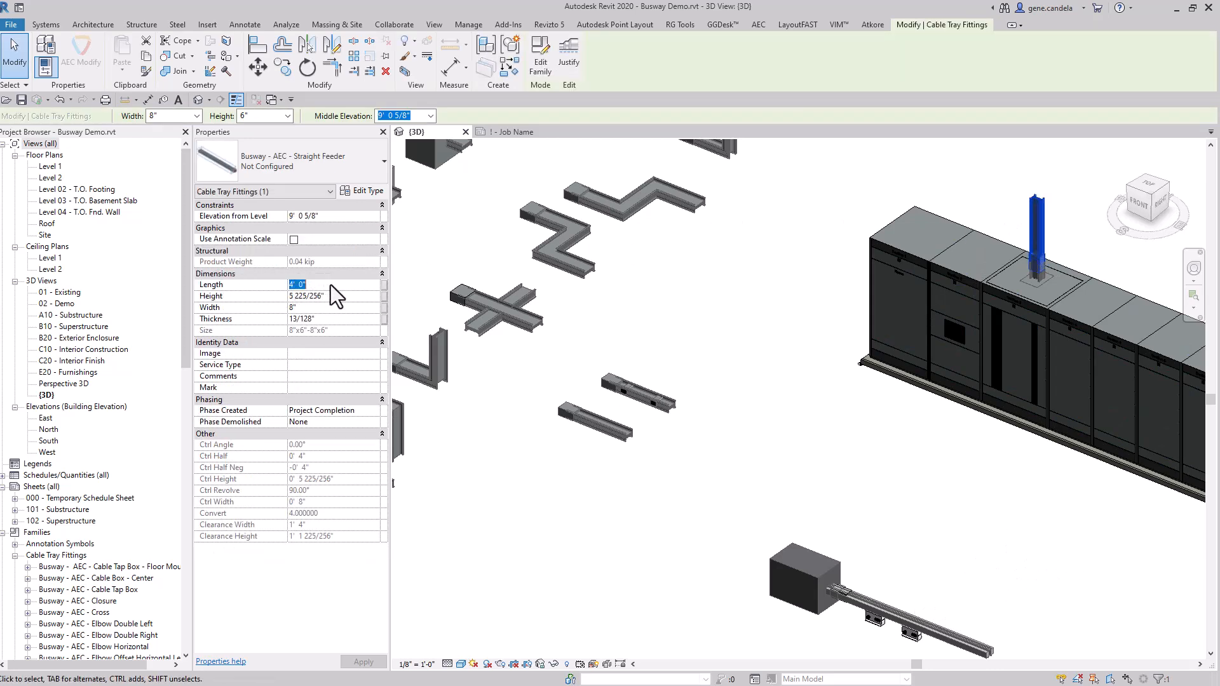
{"action": "type", "text": "8"}
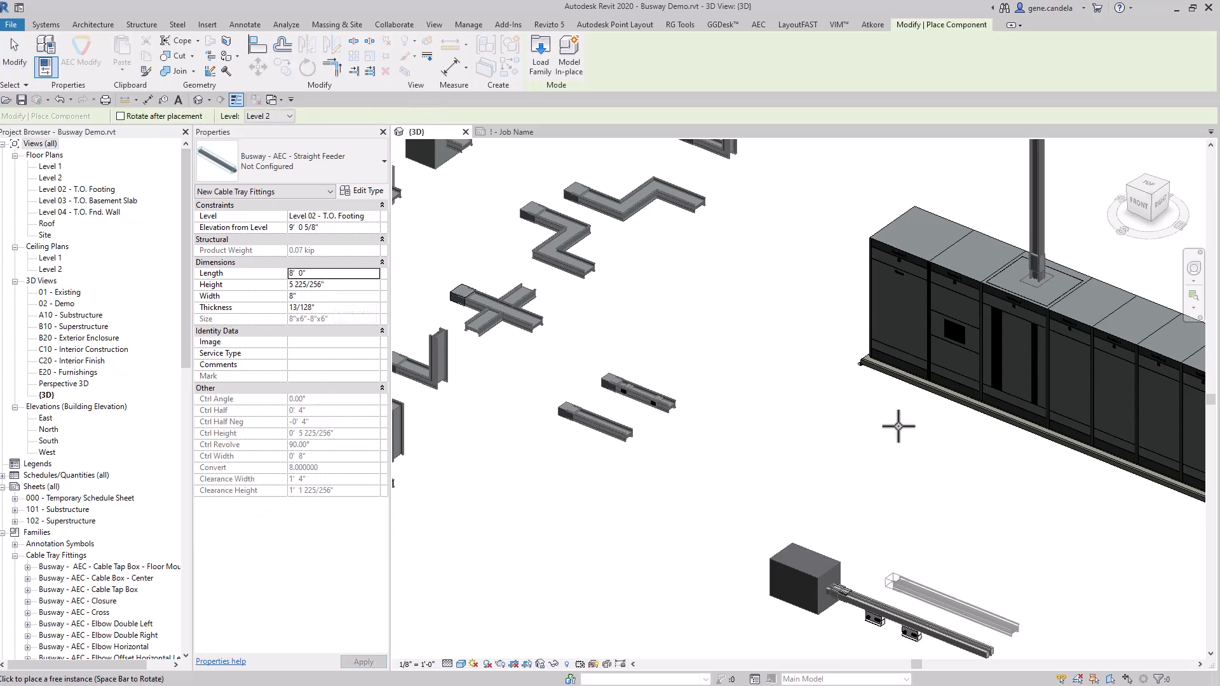
{"action": "scroll", "coordinate": [899, 423], "scroll_direction": "down", "scroll_amount": 5}
{"action": "key", "text": "Escape"}
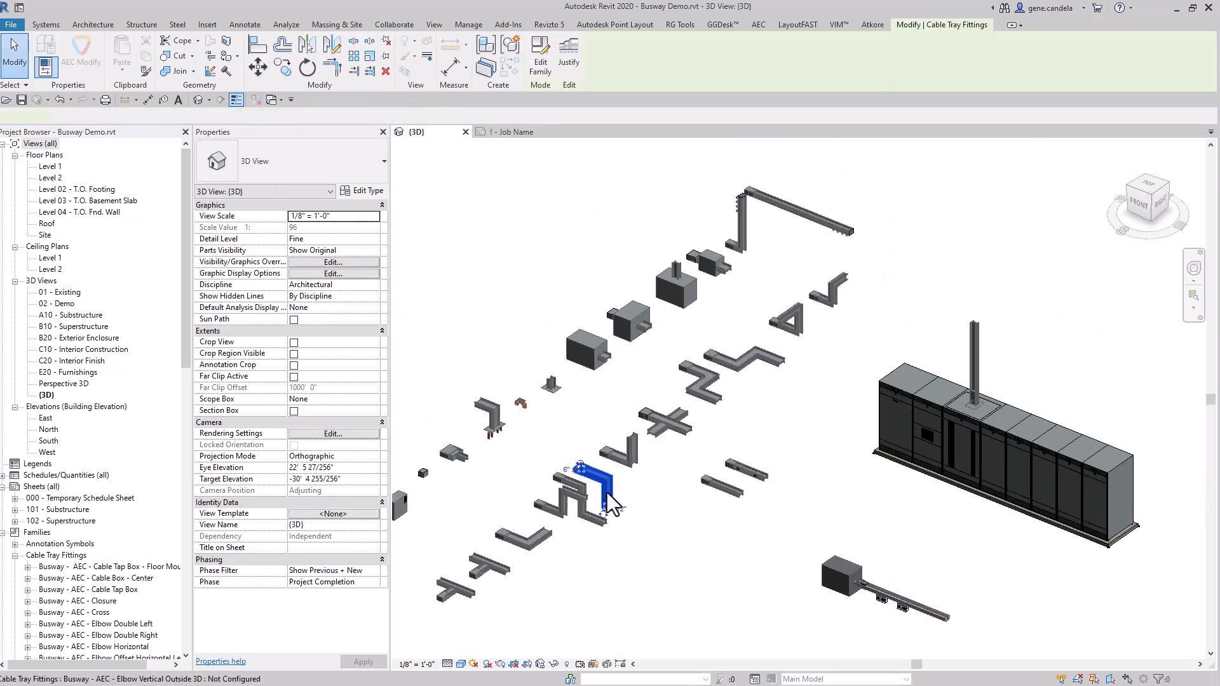
- Create a similar Elbow Vertical Outside fitting and attach it to the upper end of the vertical feeder
{"action": "right_click", "coordinate": [607, 493]}
{"action": "left_click", "coordinate": [673, 266]}
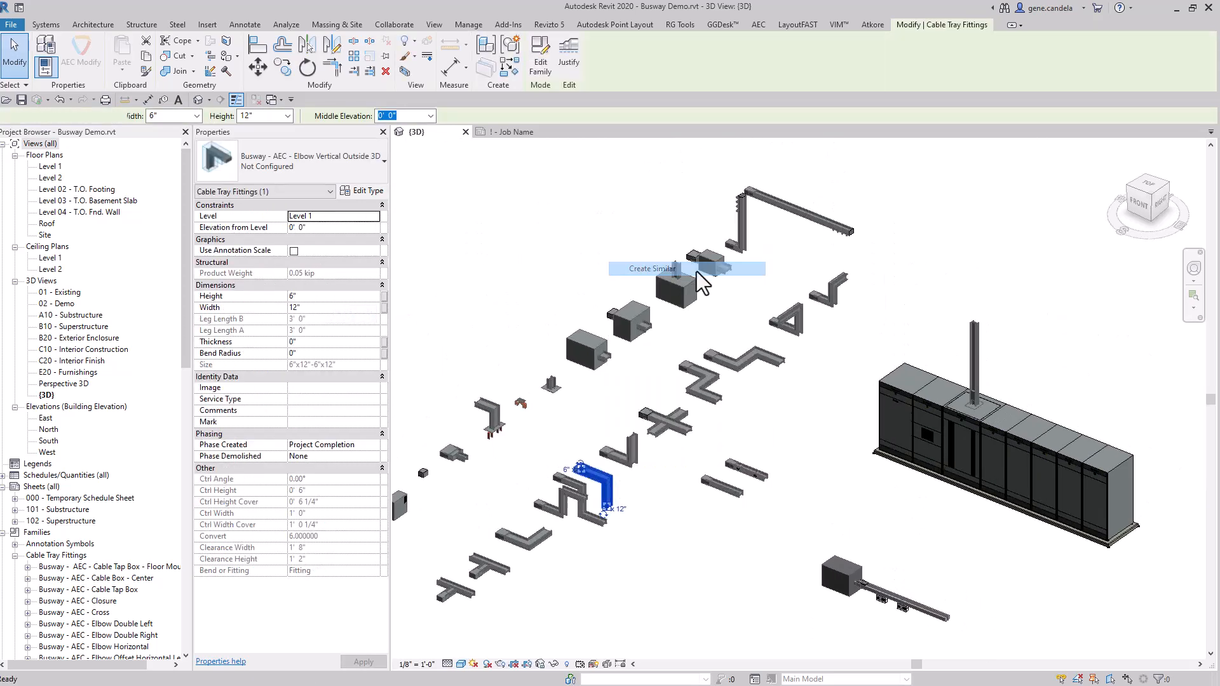
{"action": "left_click", "coordinate": [973, 322]}
{"action": "key", "text": "Escape"}
{"action": "scroll", "coordinate": [993, 288], "scroll_direction": "up", "scroll_amount": 4}
{"action": "scroll", "coordinate": [997, 291], "scroll_direction": "down", "scroll_amount": 3}
- Attach a similar 8' Straight Feeder to the vertical elbow's free end and delete the stray feeder beside the riser
{"action": "left_click", "coordinate": [963, 399]}
{"action": "right_click", "coordinate": [963, 399]}
{"action": "left_click", "coordinate": [1010, 176]}
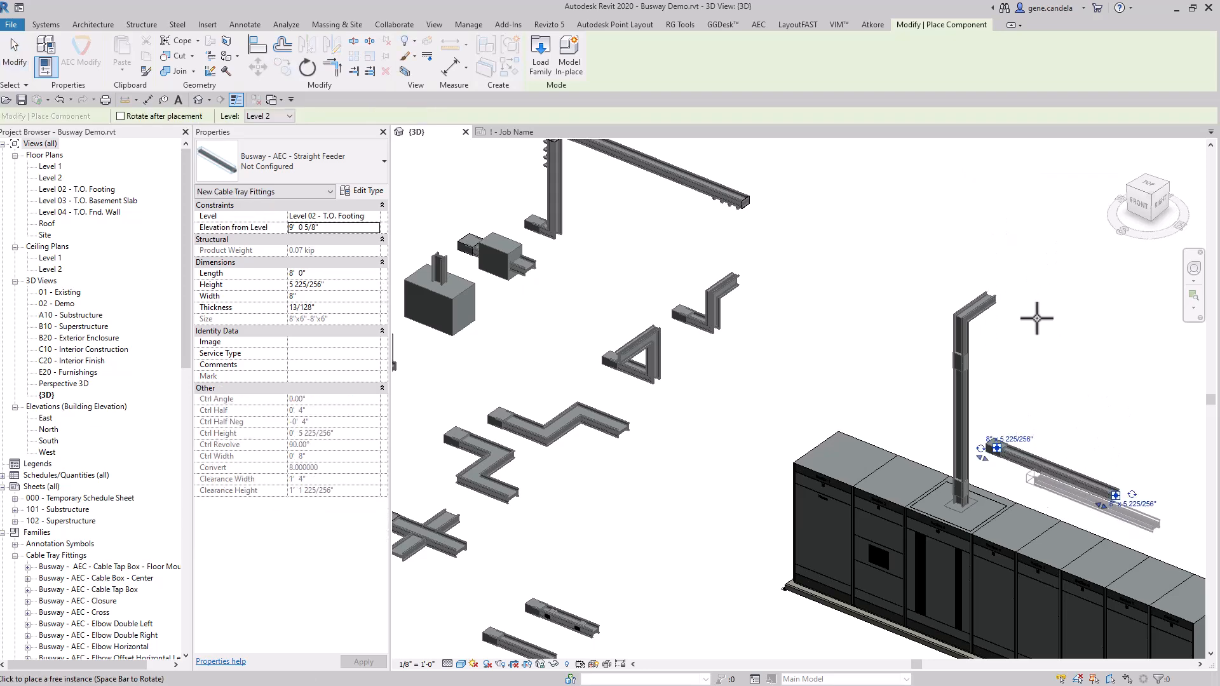
{"action": "left_click", "coordinate": [993, 297]}
{"action": "key", "text": "Escape"}
{"action": "left_click", "coordinate": [1043, 461]}
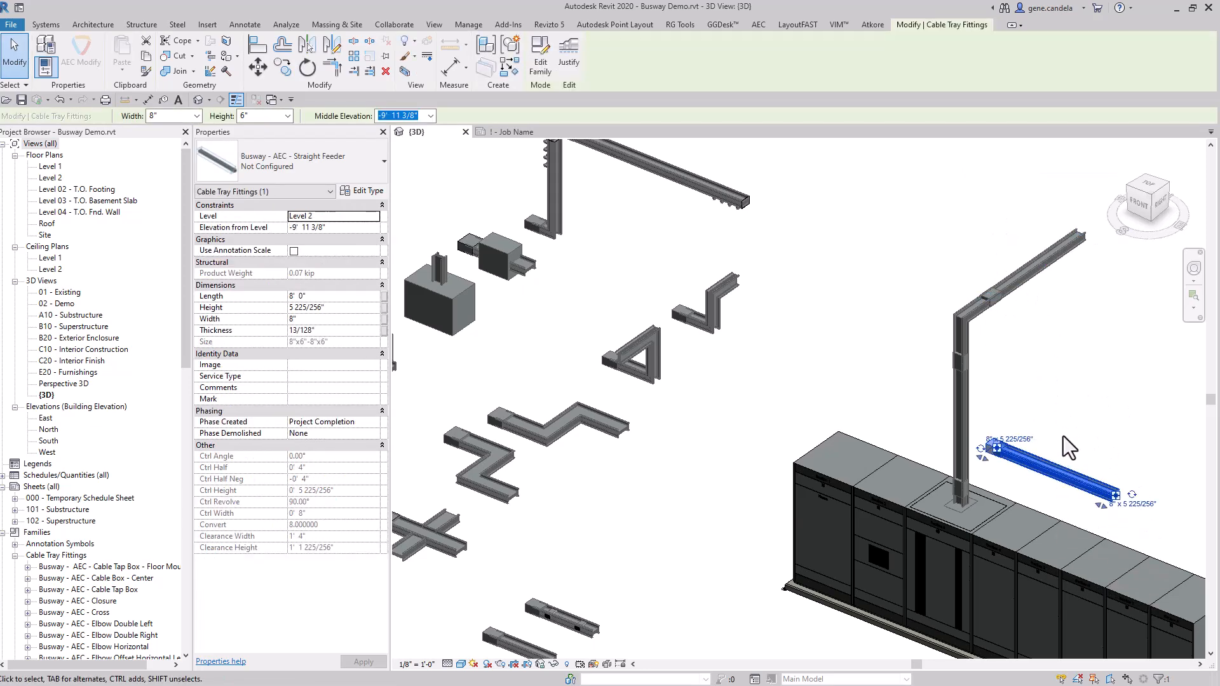
{"action": "key", "text": "Delete"}
- Create a similar Elbow Horizontal fitting at the free end of the overhead feeder and select it to check the connection
{"action": "scroll", "coordinate": [1062, 434], "scroll_direction": "down", "scroll_amount": 1}
{"action": "middle_click_drag", "start_coordinate": [1073, 446], "coordinate": [1019, 444]}
{"action": "middle_click_drag", "start_coordinate": [707, 561], "coordinate": [871, 454]}
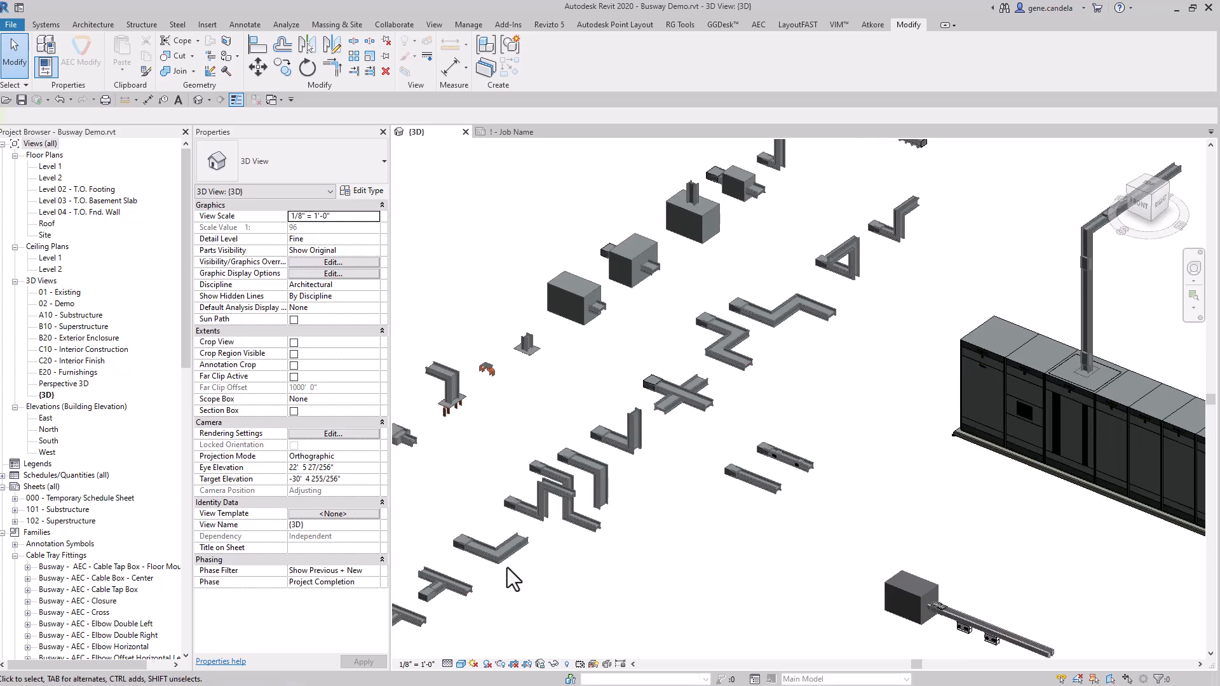
{"action": "left_click", "coordinate": [503, 555]}
{"action": "right_click", "coordinate": [503, 555]}
{"action": "left_click", "coordinate": [561, 327]}
{"action": "middle_click_drag", "start_coordinate": [771, 409], "coordinate": [581, 580]}
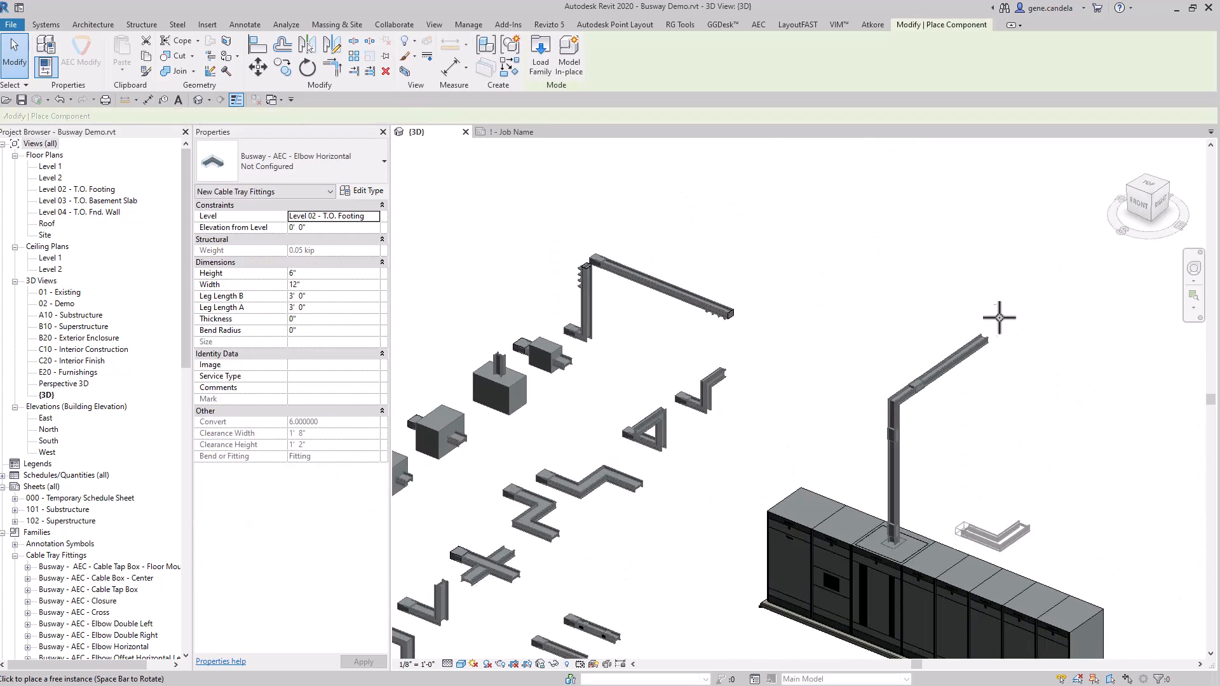
{"action": "left_click", "coordinate": [984, 340]}
{"action": "key", "text": "Escape"}
{"action": "key", "text": "Escape"}
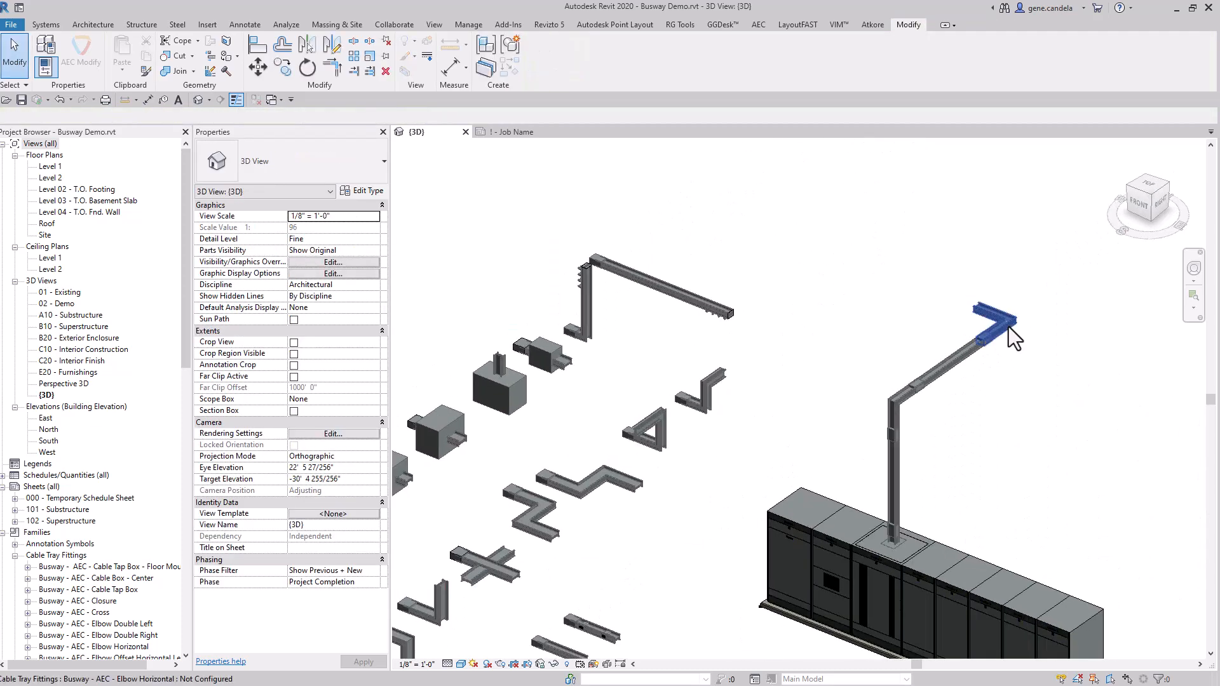
{"action": "left_click", "coordinate": [1009, 327]}
{"action": "scroll", "coordinate": [993, 342], "scroll_direction": "up", "scroll_amount": 3}
{"action": "scroll", "coordinate": [988, 355], "scroll_direction": "down", "scroll_amount": 6}
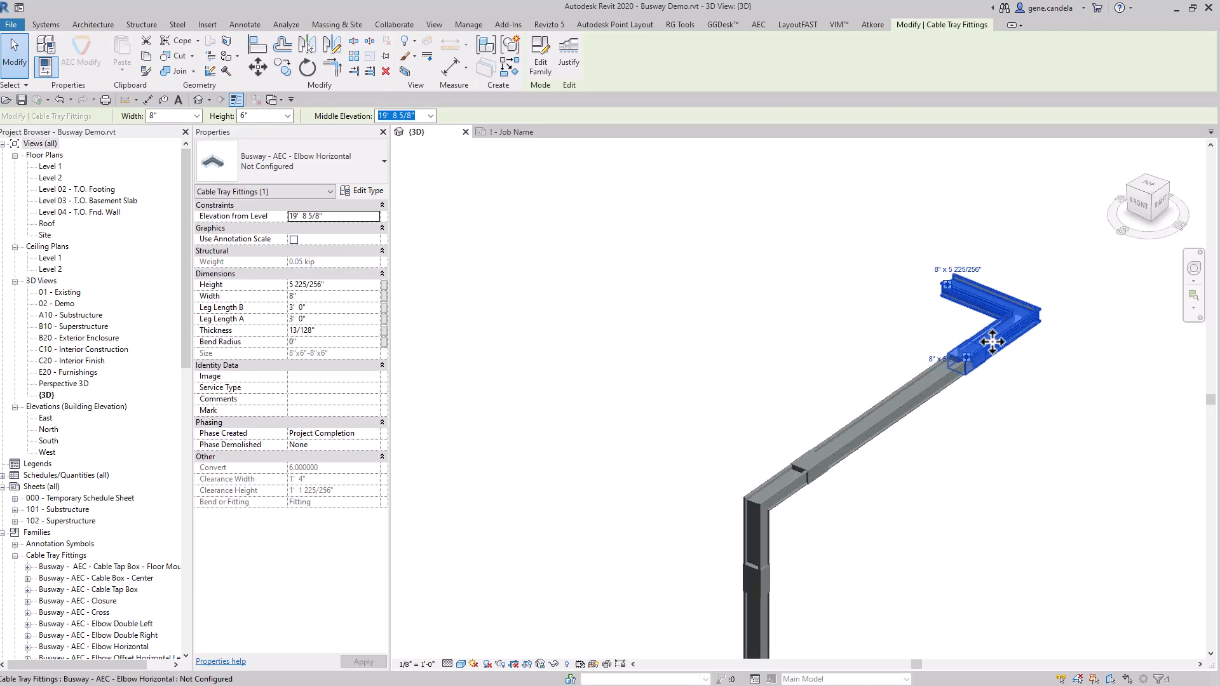
{"action": "scroll", "coordinate": [1090, 391], "scroll_direction": "down", "scroll_amount": 2}
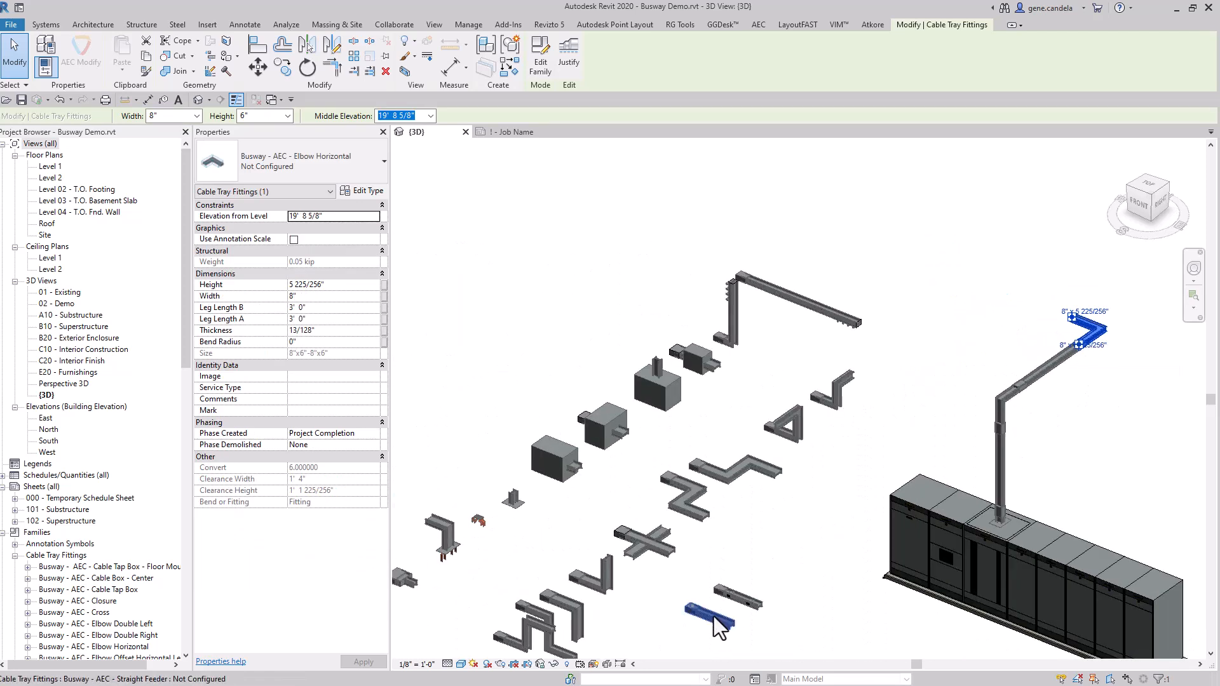
- Change the sample Straight Plug-In fitting to the type Not Configured Feeder (10'-0")
{"action": "left_click", "coordinate": [743, 607]}
{"action": "right_click", "coordinate": [742, 599]}
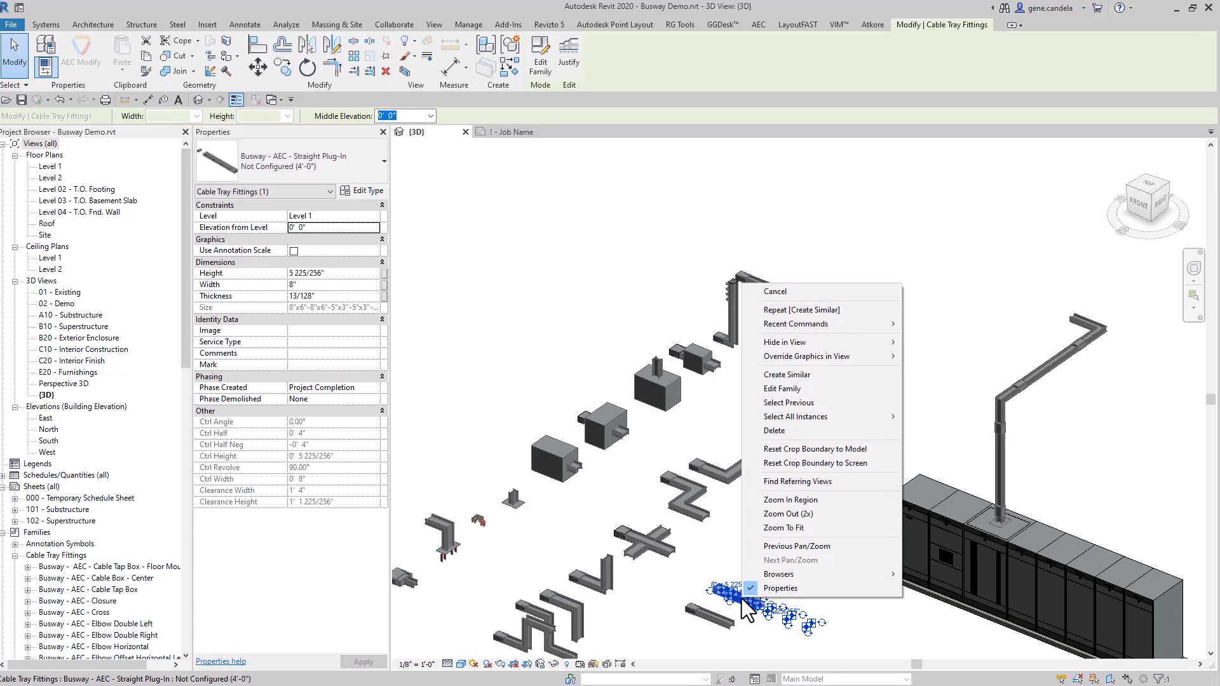
{"action": "left_click", "coordinate": [711, 572]}
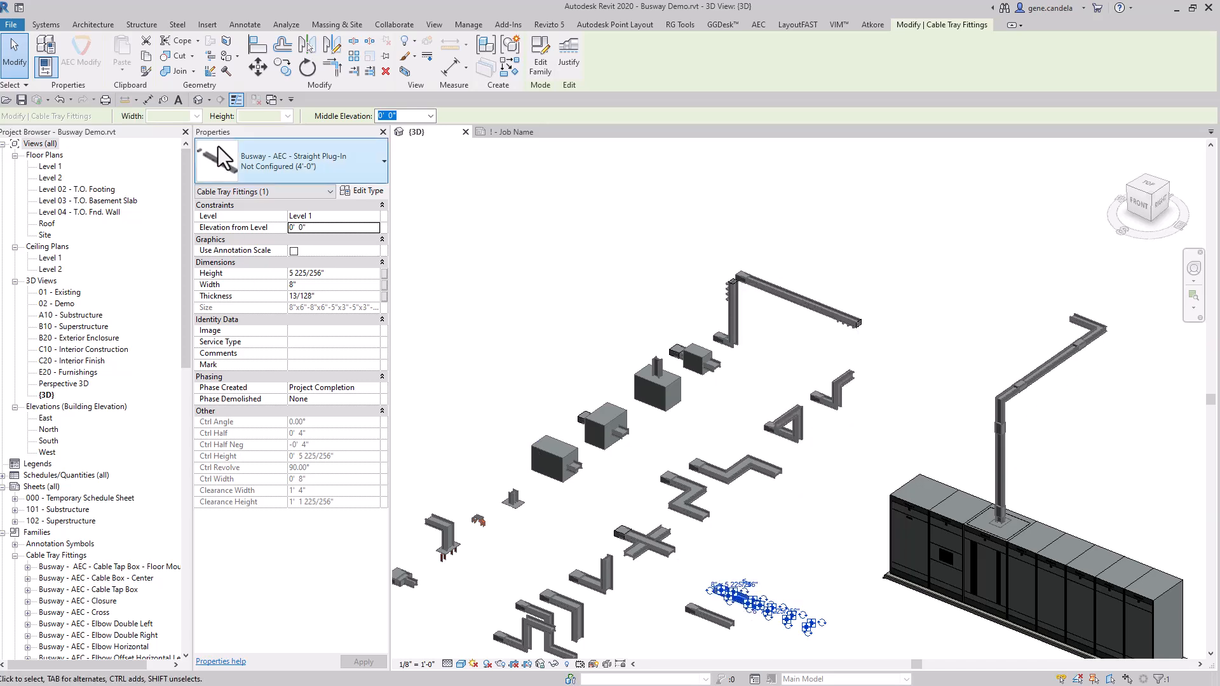
{"action": "left_click", "coordinate": [297, 159]}
{"action": "scroll", "coordinate": [371, 351], "scroll_direction": "down", "scroll_amount": 3}
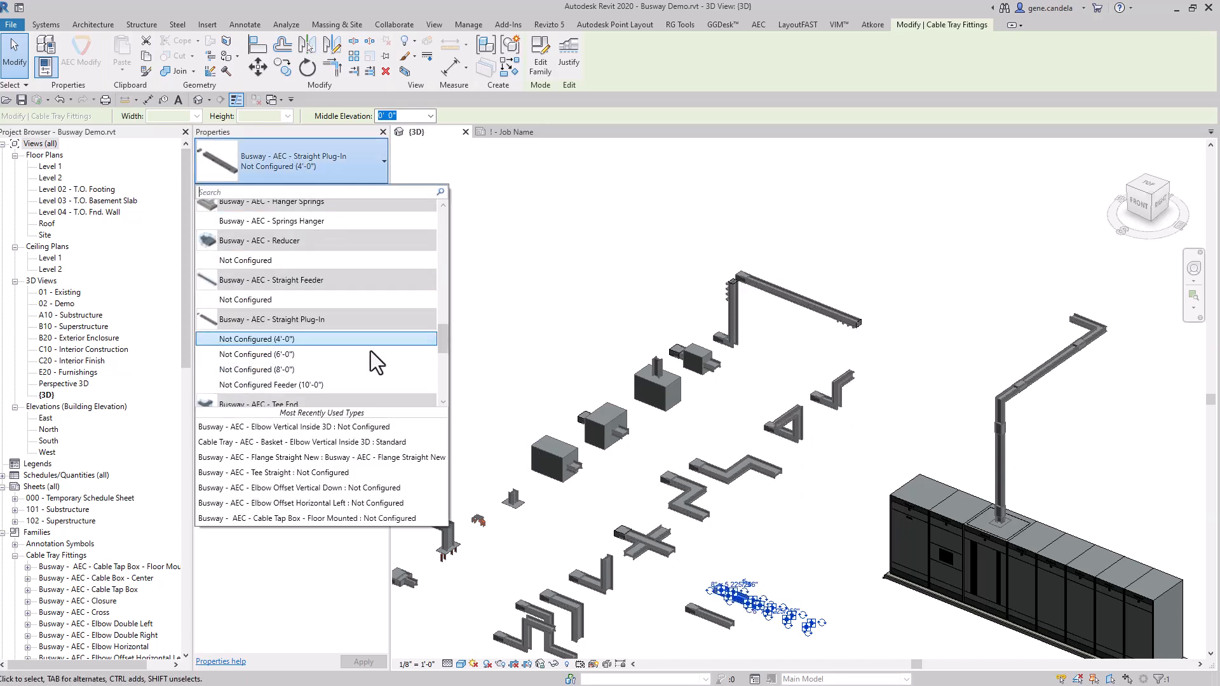
{"action": "left_click", "coordinate": [303, 385]}
{"action": "left_click", "coordinate": [753, 528]}
- Attach a similar 10'-0" Straight Plug-In fitting to the free end of the horizontal elbow
{"action": "right_click", "coordinate": [684, 583]}
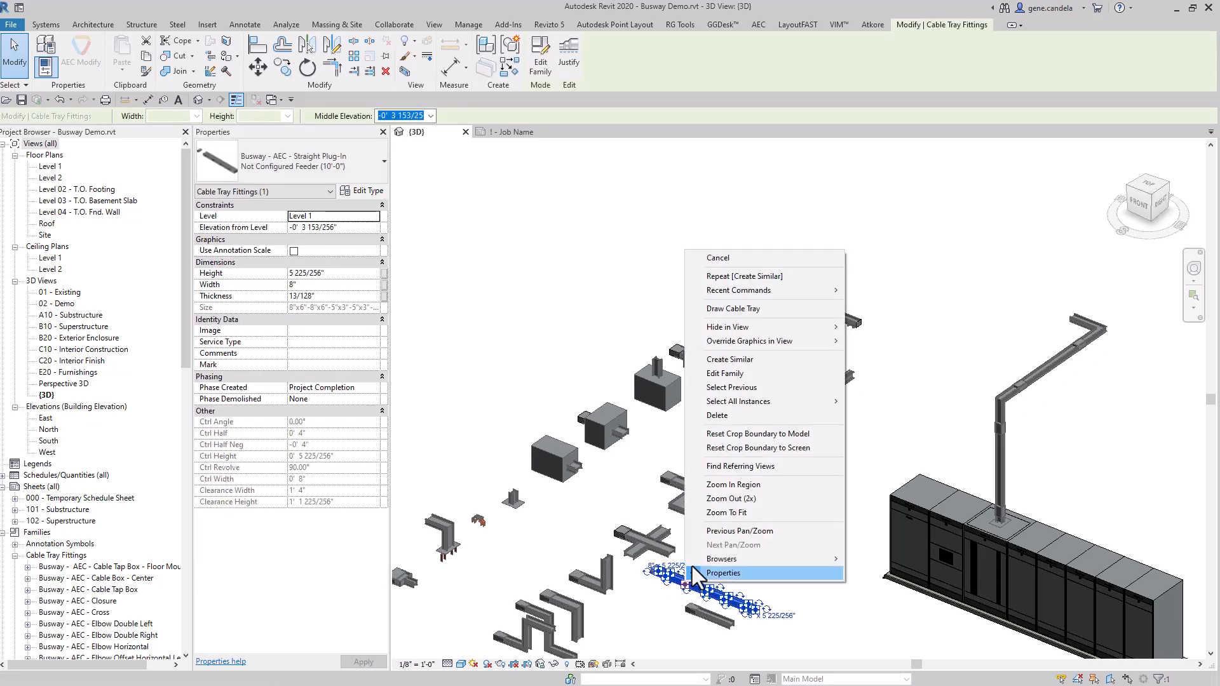
{"action": "left_click", "coordinate": [743, 363]}
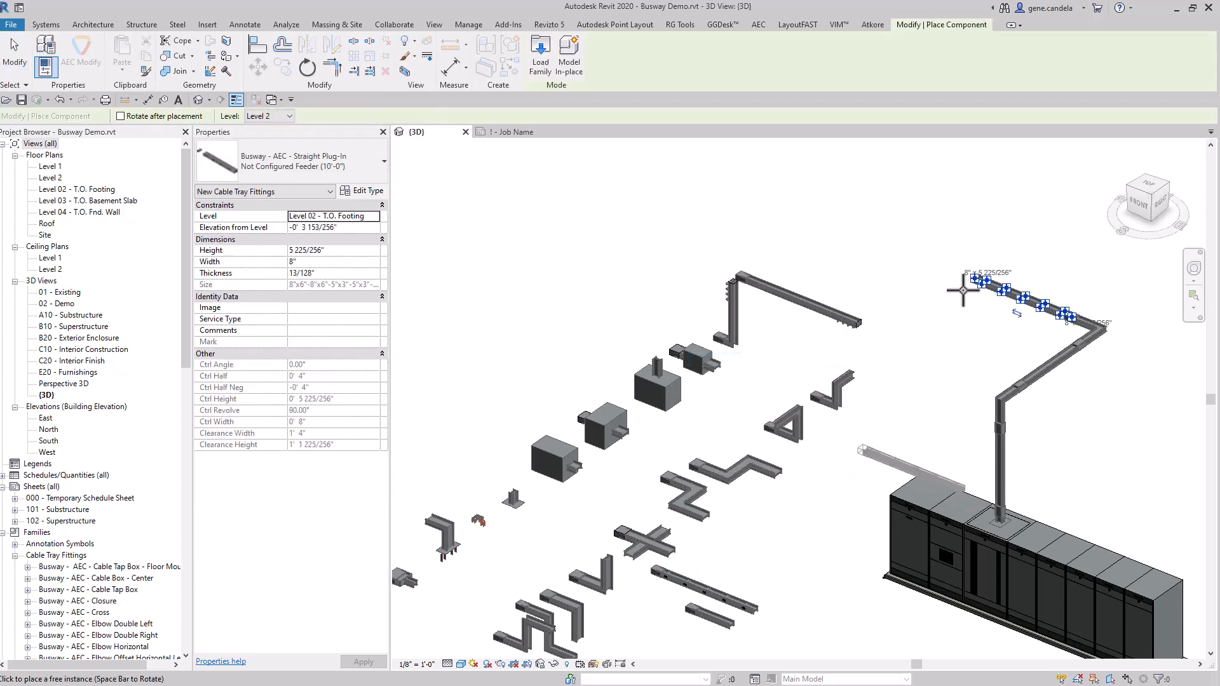
{"action": "key", "text": "Escape"}
- Create a similar Straight Feeder and attach it to the free end of the plug-in section
{"action": "scroll", "coordinate": [1024, 287], "scroll_direction": "up", "scroll_amount": 5}
{"action": "middle_click_drag", "start_coordinate": [1045, 291], "coordinate": [911, 257]}
{"action": "scroll", "coordinate": [896, 243], "scroll_direction": "down", "scroll_amount": 3}
{"action": "middle_click_drag", "start_coordinate": [855, 292], "coordinate": [921, 277]}
{"action": "right_click", "coordinate": [1012, 344]}
{"action": "left_click", "coordinate": [1043, 429]}
{"action": "left_click", "coordinate": [913, 206]}
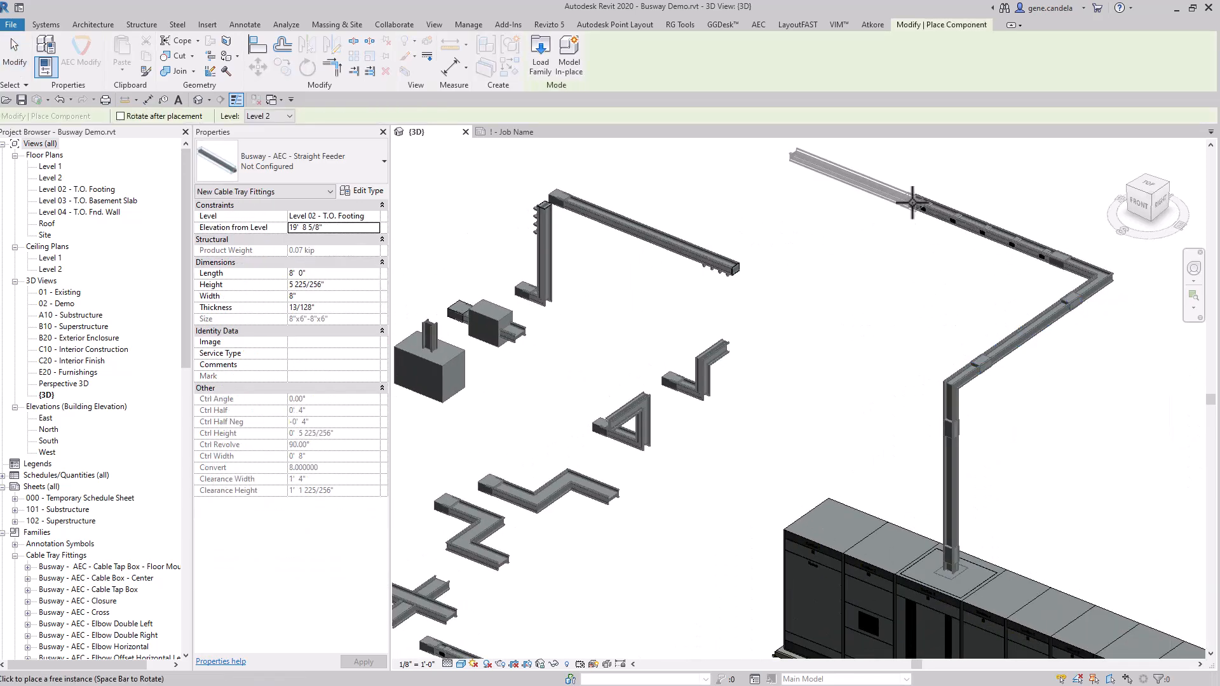
{"action": "key", "text": "Escape"}
- Set the length of the feeder attached to the plug-in section to 10'
{"action": "middle_click_drag", "start_coordinate": [878, 261], "coordinate": [935, 357]}
{"action": "left_click", "coordinate": [912, 265]}
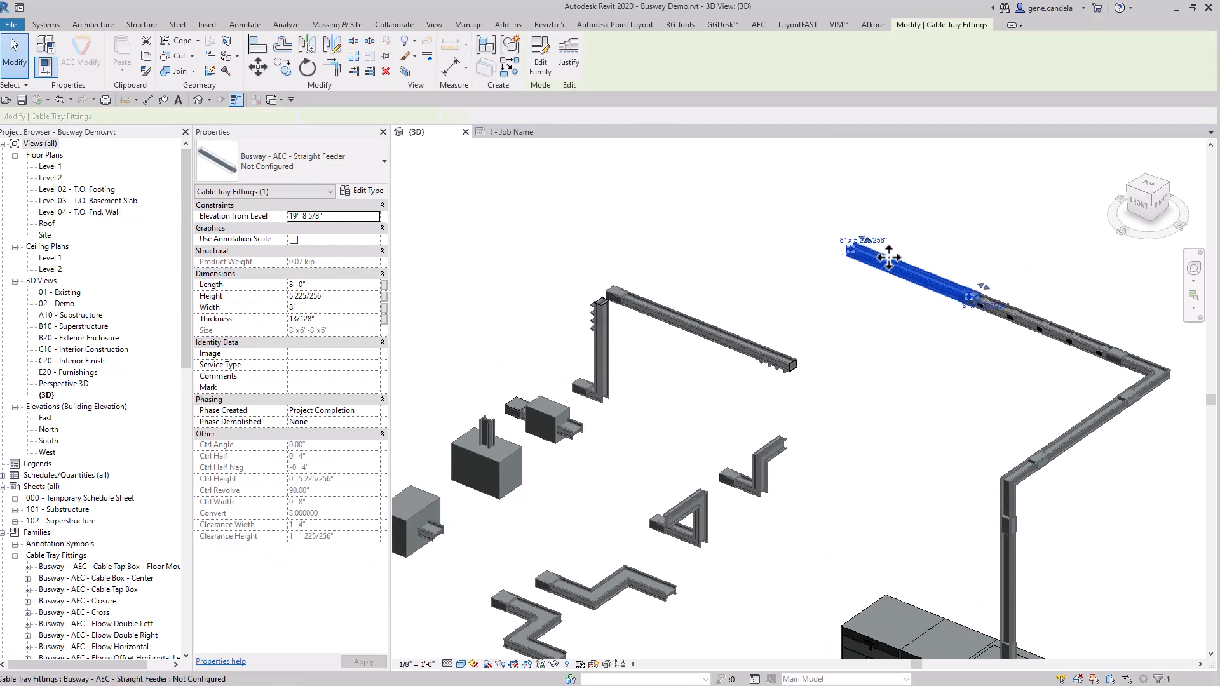
{"action": "left_click", "coordinate": [329, 286]}
{"action": "type", "text": "1"}
{"action": "key", "text": "Return"}
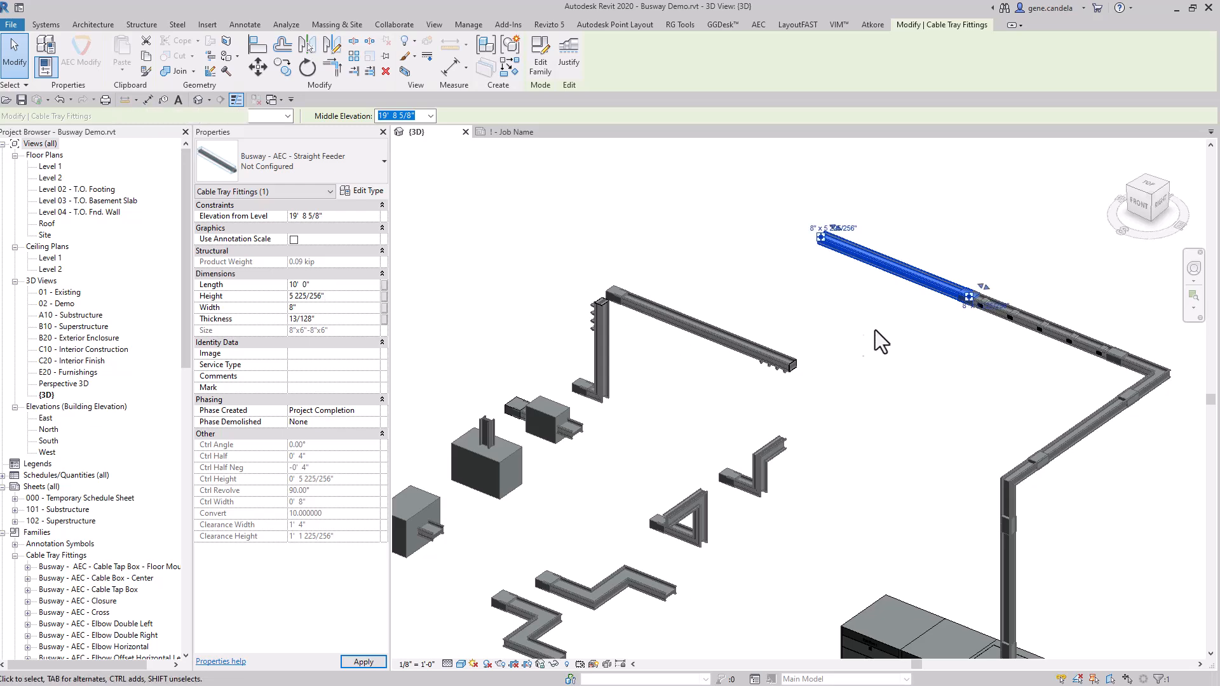
- Extend the run with a similar 10' Straight Feeder placed at the open end of the last feeder
{"action": "left_click", "coordinate": [862, 327]}
{"action": "middle_click_drag", "start_coordinate": [860, 323], "coordinate": [943, 386]}
{"action": "left_click", "coordinate": [973, 338]}
{"action": "right_click", "coordinate": [974, 338]}
{"action": "left_click", "coordinate": [1016, 427]}
{"action": "left_click", "coordinate": [755, 242]}
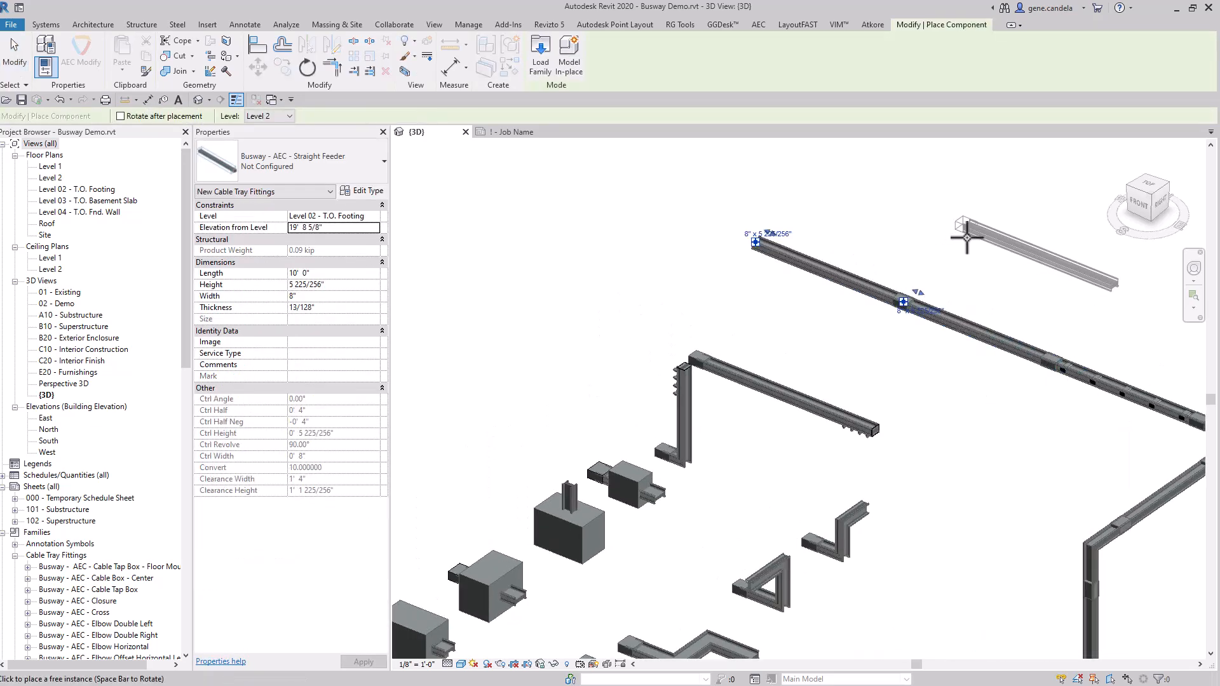
{"action": "key", "text": "Escape"}
- Add two further 10' Straight Feeders end to end at the open end of the busway run
{"action": "left_click", "coordinate": [848, 283]}
{"action": "right_click", "coordinate": [848, 284]}
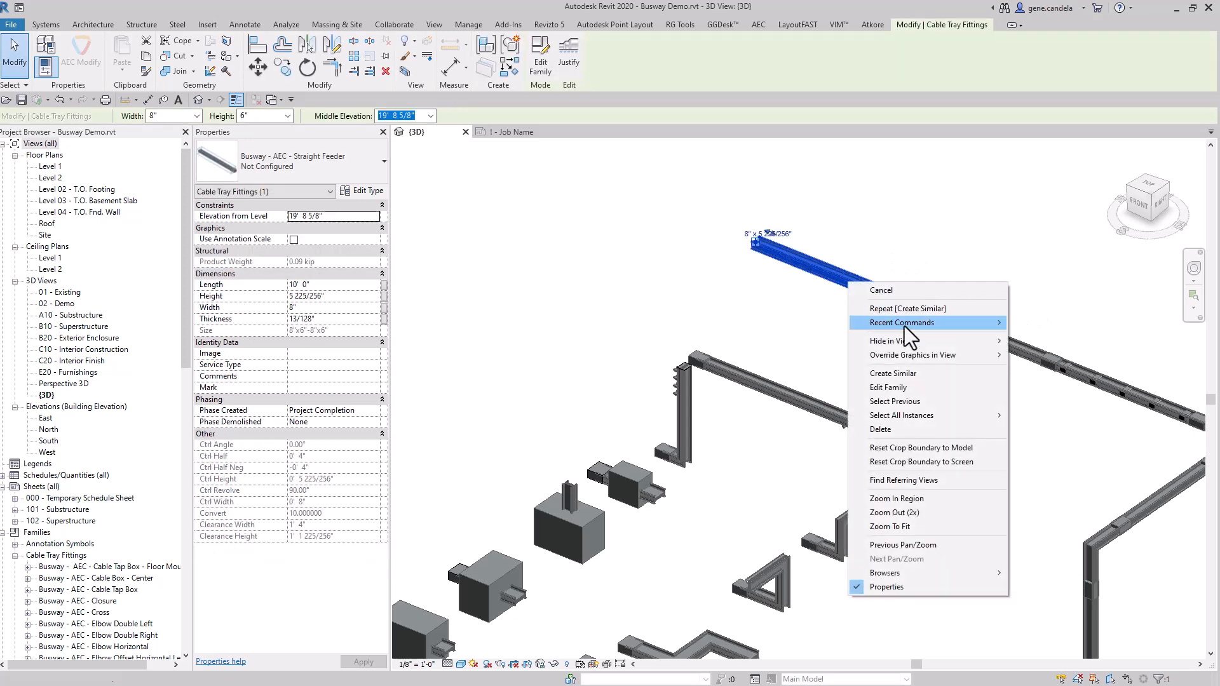
{"action": "left_click", "coordinate": [896, 374]}
{"action": "left_click", "coordinate": [890, 341]}
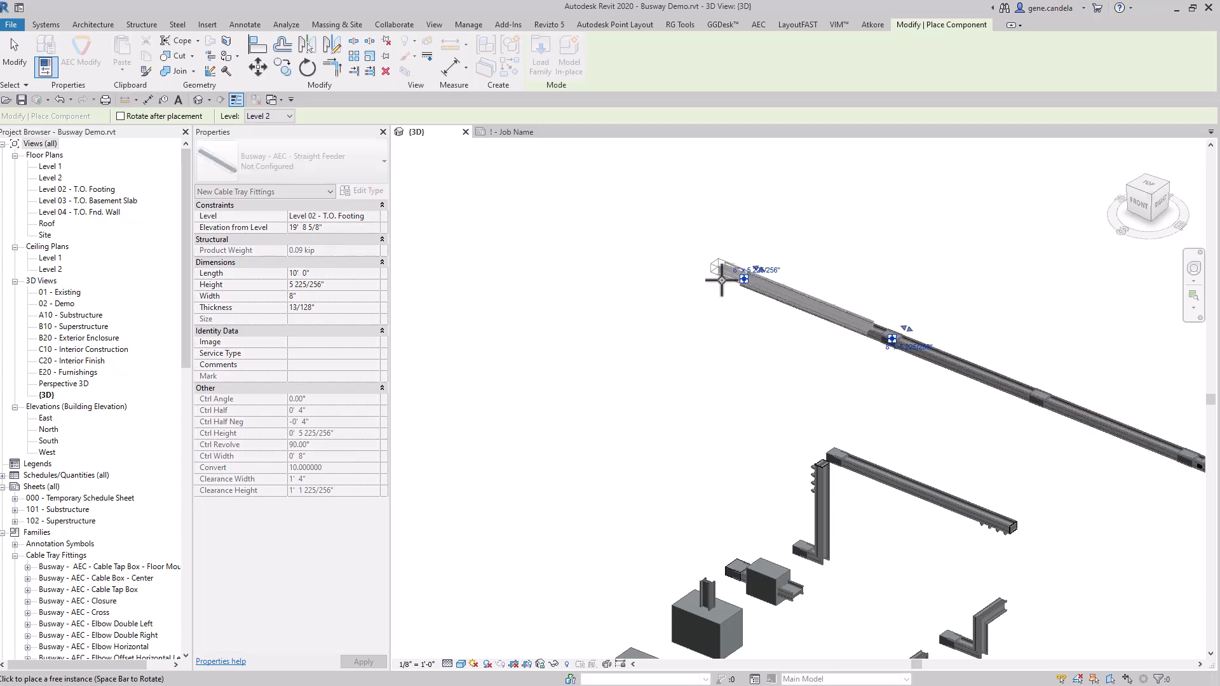
{"action": "key", "text": "Escape"}
{"action": "right_click", "coordinate": [823, 306]}
{"action": "left_click", "coordinate": [864, 398]}
{"action": "key", "text": "Escape"}
{"action": "key", "text": "Escape"}
- Create similar Fusible Switch fittings and place them on both sides of the plug-in section at its first outlets
{"action": "scroll", "coordinate": [967, 330], "scroll_direction": "down", "scroll_amount": 2}
{"action": "middle_click_drag", "start_coordinate": [1029, 419], "coordinate": [800, 288]}
{"action": "scroll", "coordinate": [945, 331], "scroll_direction": "up", "scroll_amount": 2}
{"action": "middle_click_drag", "start_coordinate": [944, 330], "coordinate": [1074, 254]}
{"action": "middle_click_drag", "start_coordinate": [899, 409], "coordinate": [1176, 302]}
{"action": "middle_click_drag", "start_coordinate": [596, 532], "coordinate": [959, 357]}
{"action": "right_click", "coordinate": [662, 446]}
{"action": "left_click", "coordinate": [718, 226]}
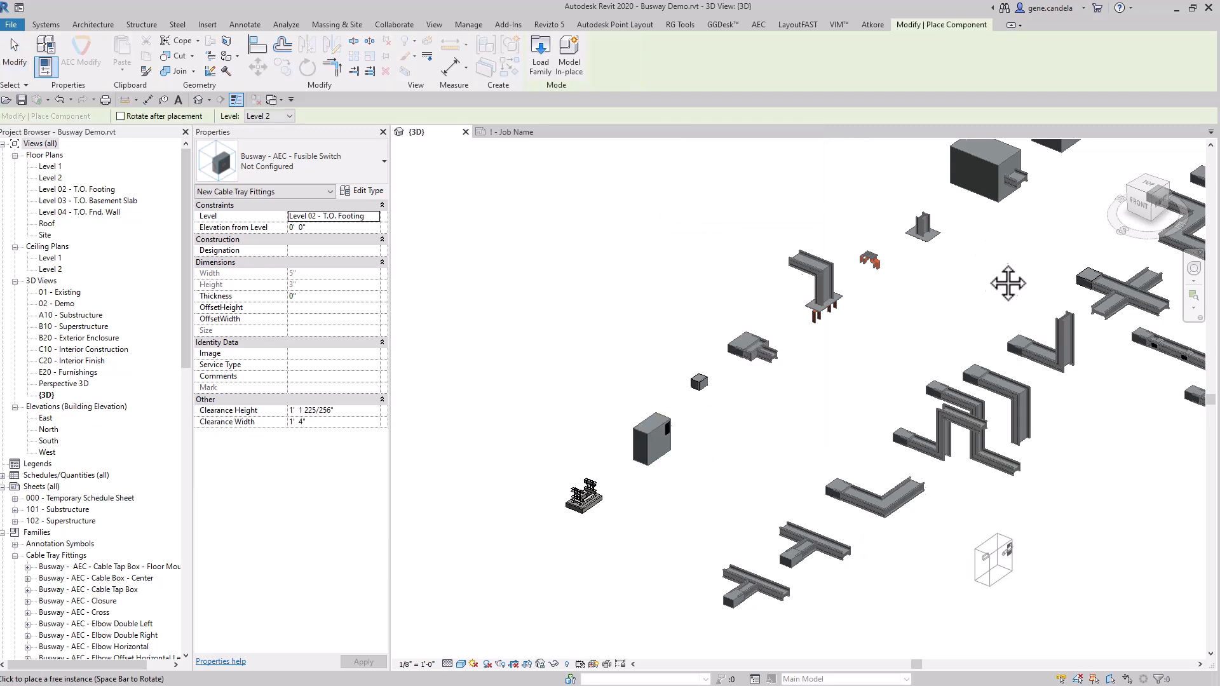
{"action": "middle_click_drag", "start_coordinate": [1007, 280], "coordinate": [579, 550]}
{"action": "middle_click_drag", "start_coordinate": [1087, 249], "coordinate": [662, 476]}
{"action": "scroll", "coordinate": [802, 408], "scroll_direction": "up", "scroll_amount": 3}
{"action": "scroll", "coordinate": [808, 407], "scroll_direction": "up", "scroll_amount": 3}
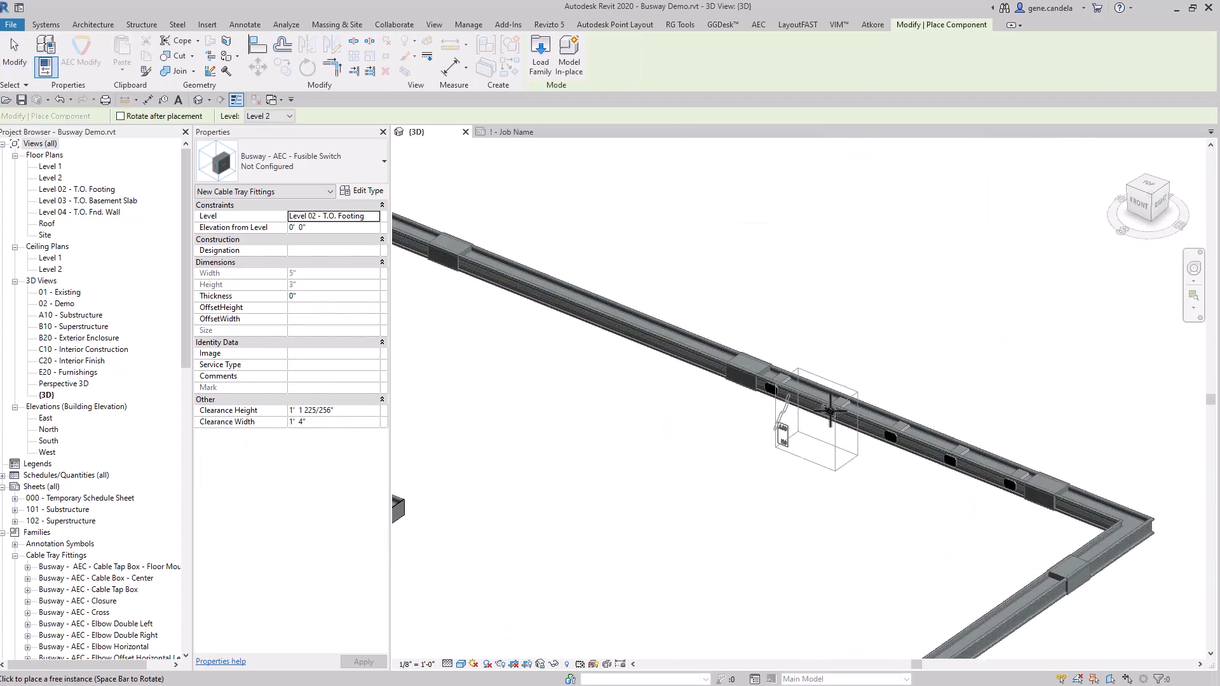
{"action": "left_click", "coordinate": [828, 410]}
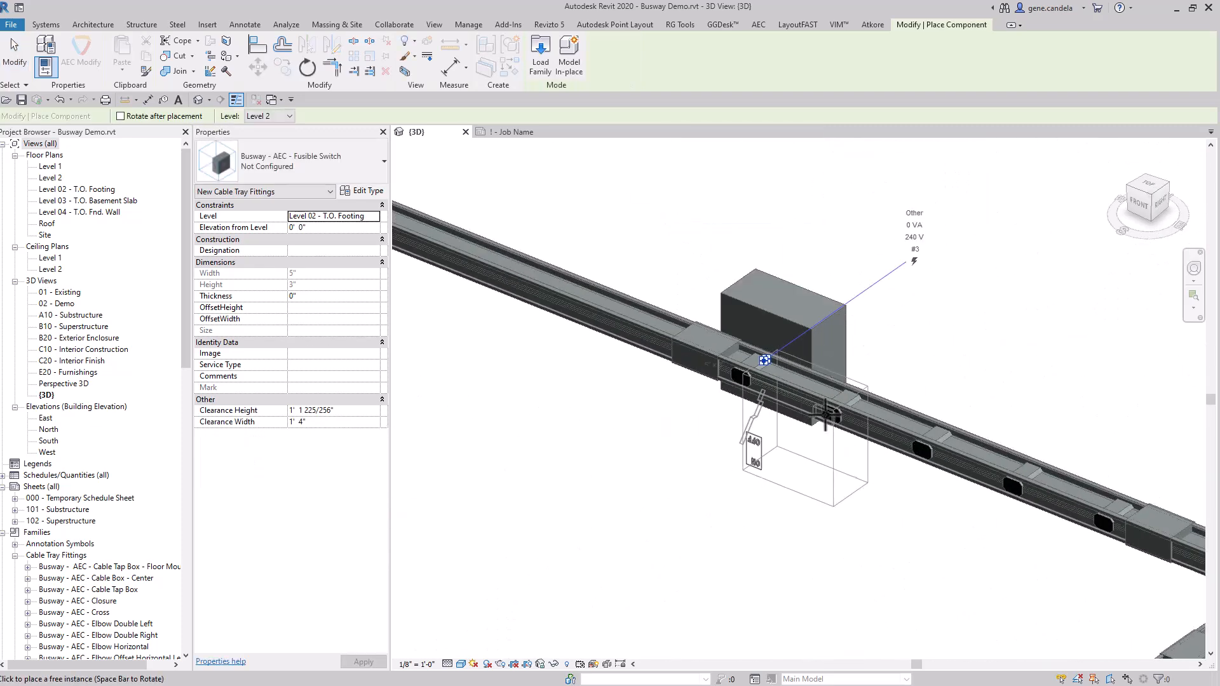
{"action": "left_click", "coordinate": [832, 414]}
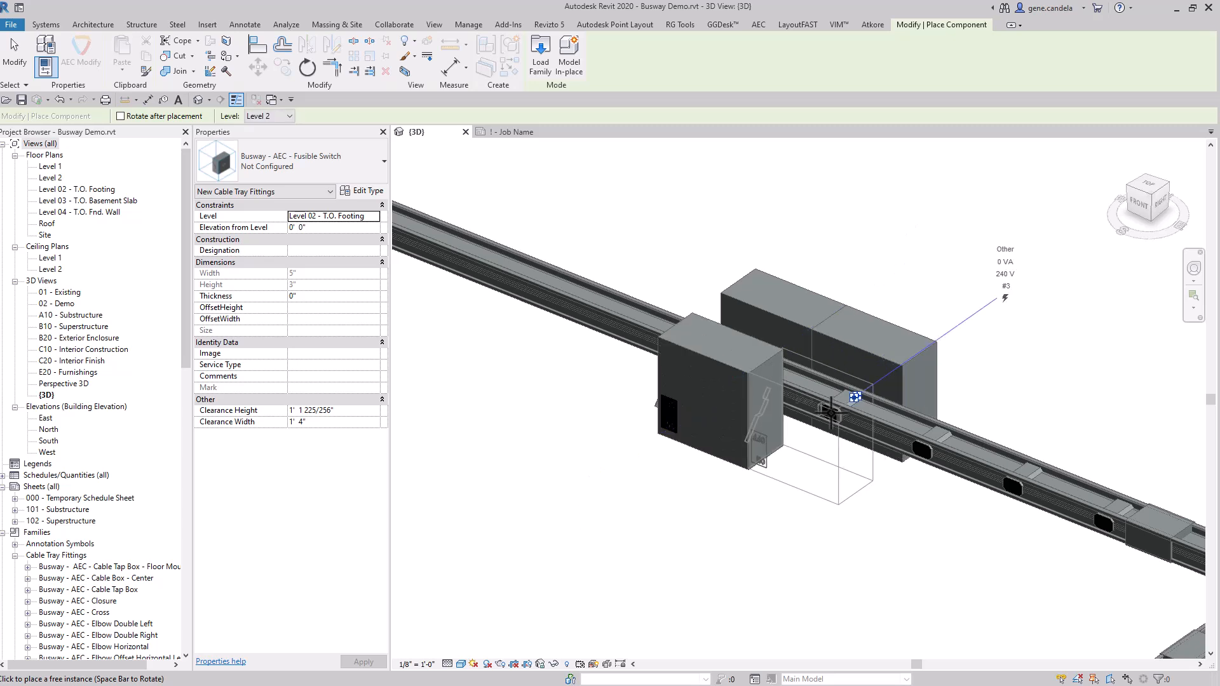
{"action": "left_click", "coordinate": [831, 414]}
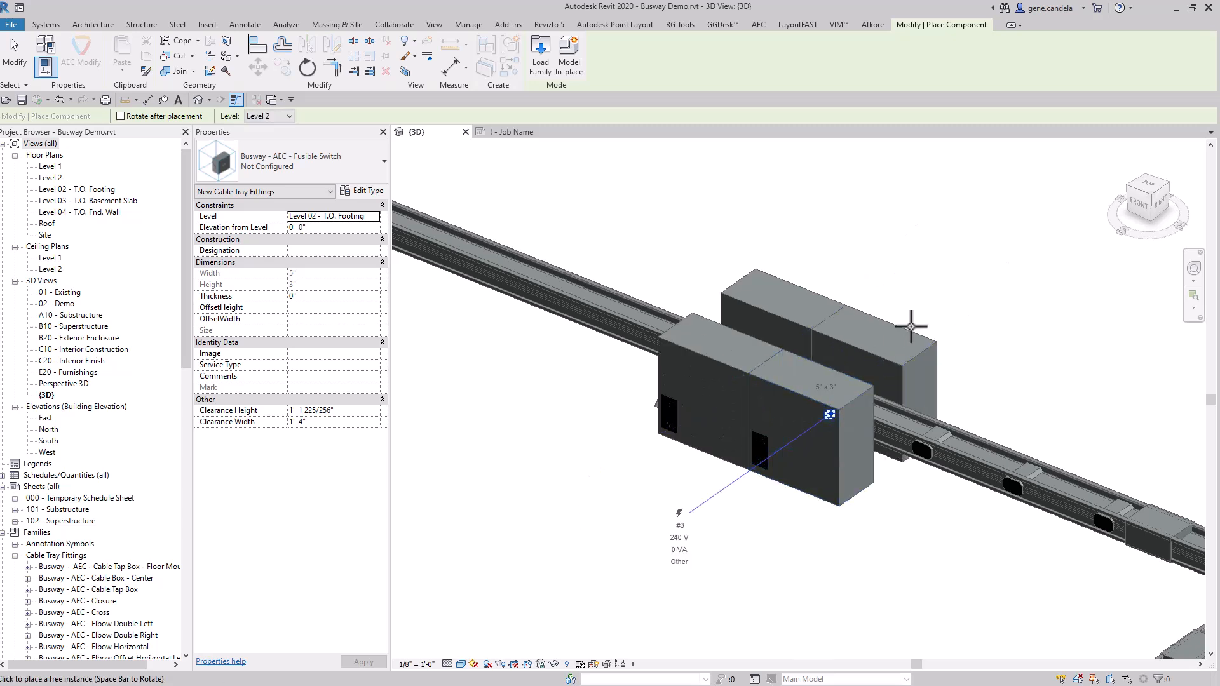
- Delete the rear fusible switches and the first front one, keeping only the front switch at the second outlet
{"action": "key", "text": "Escape"}
{"action": "left_click_drag", "start_coordinate": [788, 294], "coordinate": [711, 311]}
{"action": "key", "text": "Delete"}
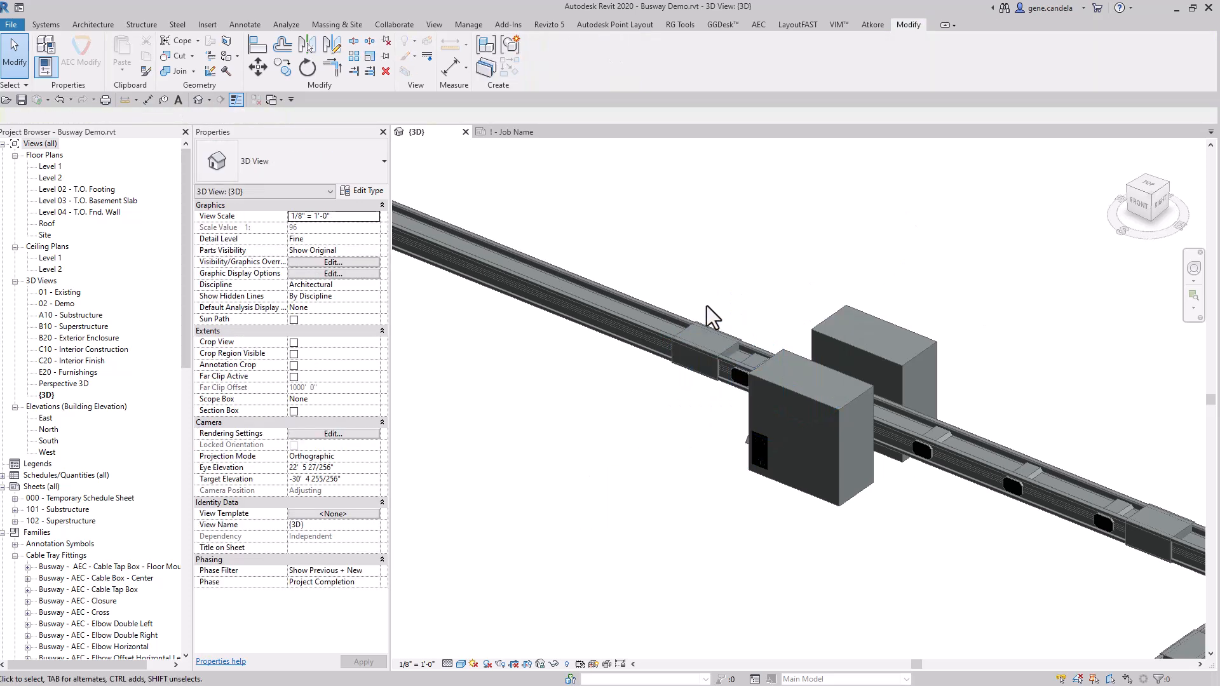
{"action": "left_click", "coordinate": [828, 337]}
{"action": "left_click_drag", "start_coordinate": [829, 336], "coordinate": [801, 322]}
{"action": "key", "text": "Delete"}
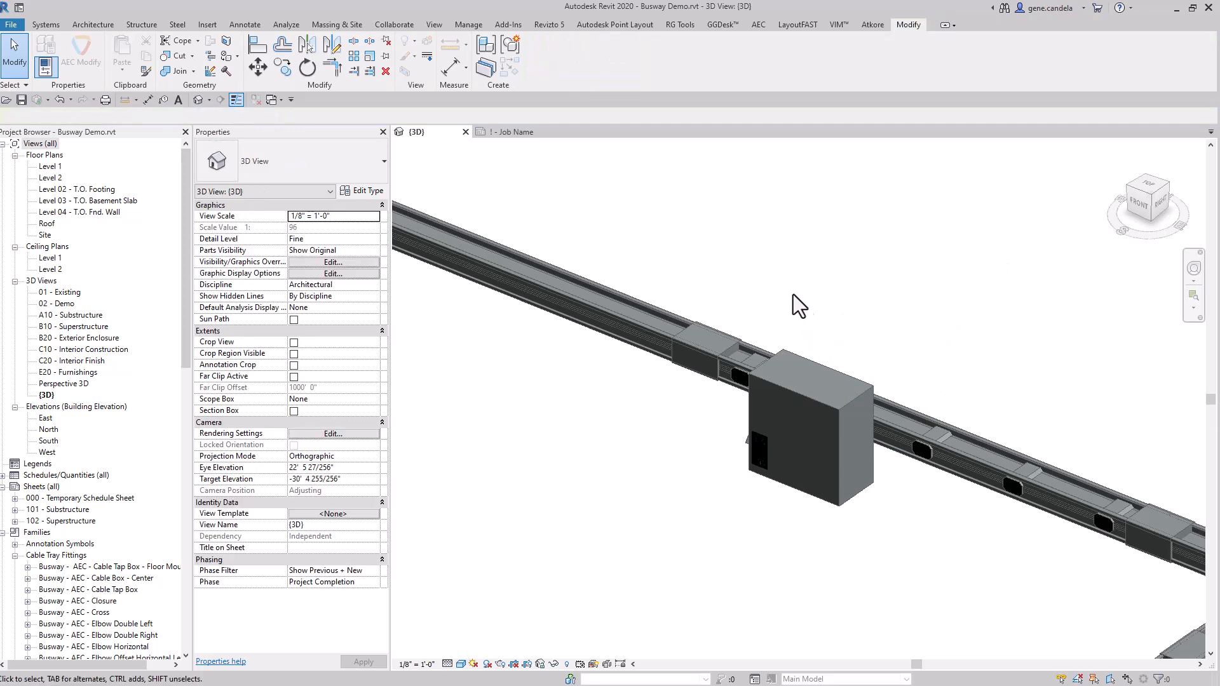
{"action": "left_click", "coordinate": [810, 388]}
{"action": "scroll", "coordinate": [810, 387], "scroll_direction": "down", "scroll_amount": 1}
{"action": "left_click", "coordinate": [864, 338]}
- Create a similar Elbow Vertical Inside 3D fitting at the open end of the long feeder run, turning upward
{"action": "scroll", "coordinate": [864, 338], "scroll_direction": "down", "scroll_amount": 4}
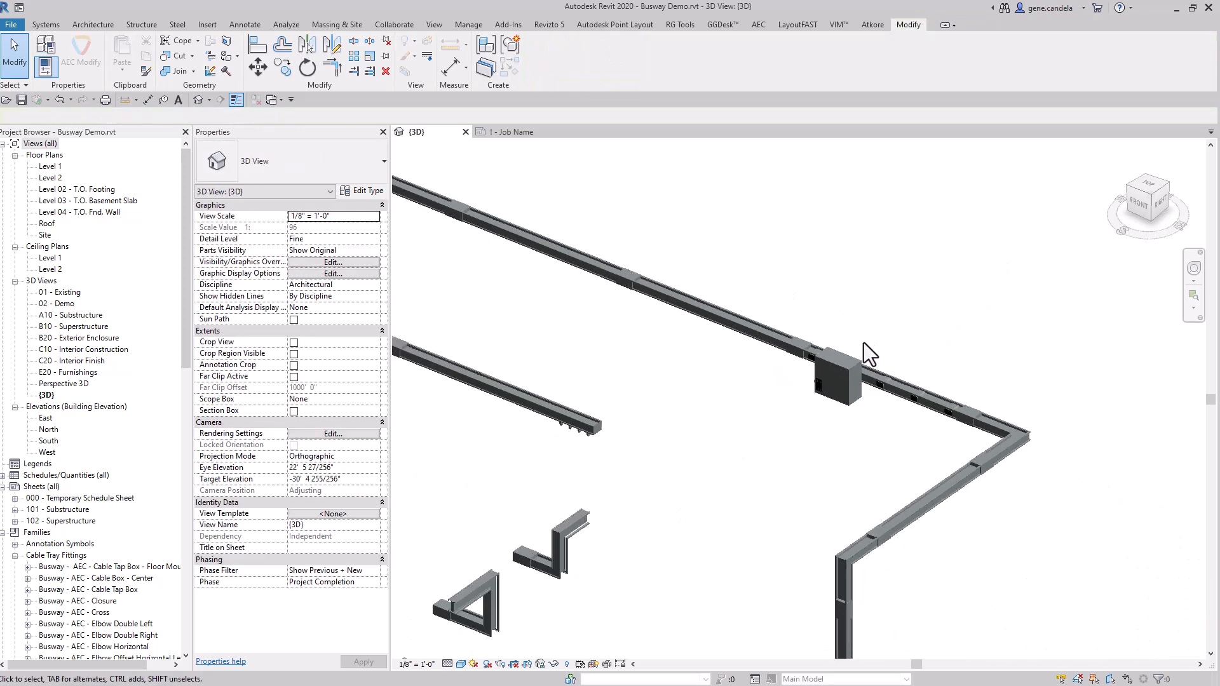
{"action": "middle_click_drag", "start_coordinate": [783, 436], "coordinate": [1012, 370]}
{"action": "scroll", "coordinate": [826, 440], "scroll_direction": "down", "scroll_amount": 2}
{"action": "middle_click_drag", "start_coordinate": [851, 521], "coordinate": [970, 411]}
{"action": "left_click", "coordinate": [764, 494]}
{"action": "right_click", "coordinate": [765, 494]}
{"action": "left_click", "coordinate": [804, 272]}
{"action": "middle_click_drag", "start_coordinate": [804, 272], "coordinate": [931, 683]}
{"action": "middle_click_drag", "start_coordinate": [883, 453], "coordinate": [890, 458]}
{"action": "left_click", "coordinate": [902, 451]}
{"action": "key", "text": "Escape"}
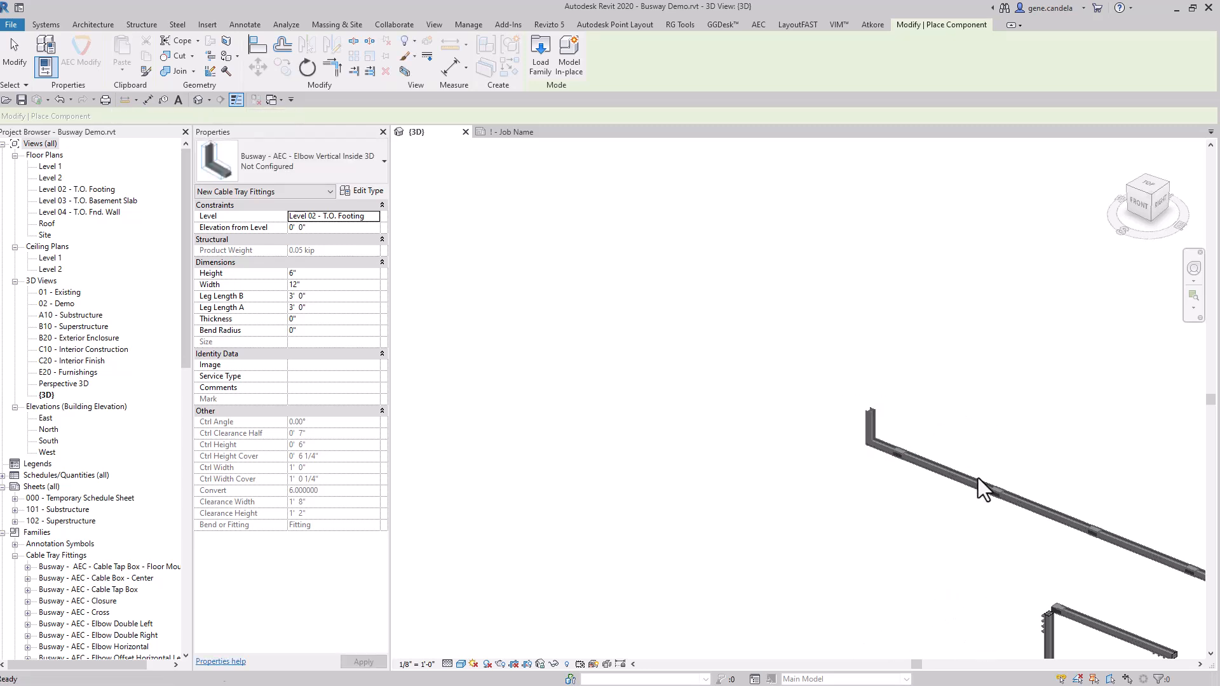
- Create a similar 10' AEC Straight Feeder and place it vertically on the open upper end of the vertical elbow
{"action": "left_click", "coordinate": [981, 478]}
{"action": "right_click", "coordinate": [963, 483]}
{"action": "left_click", "coordinate": [1012, 264]}
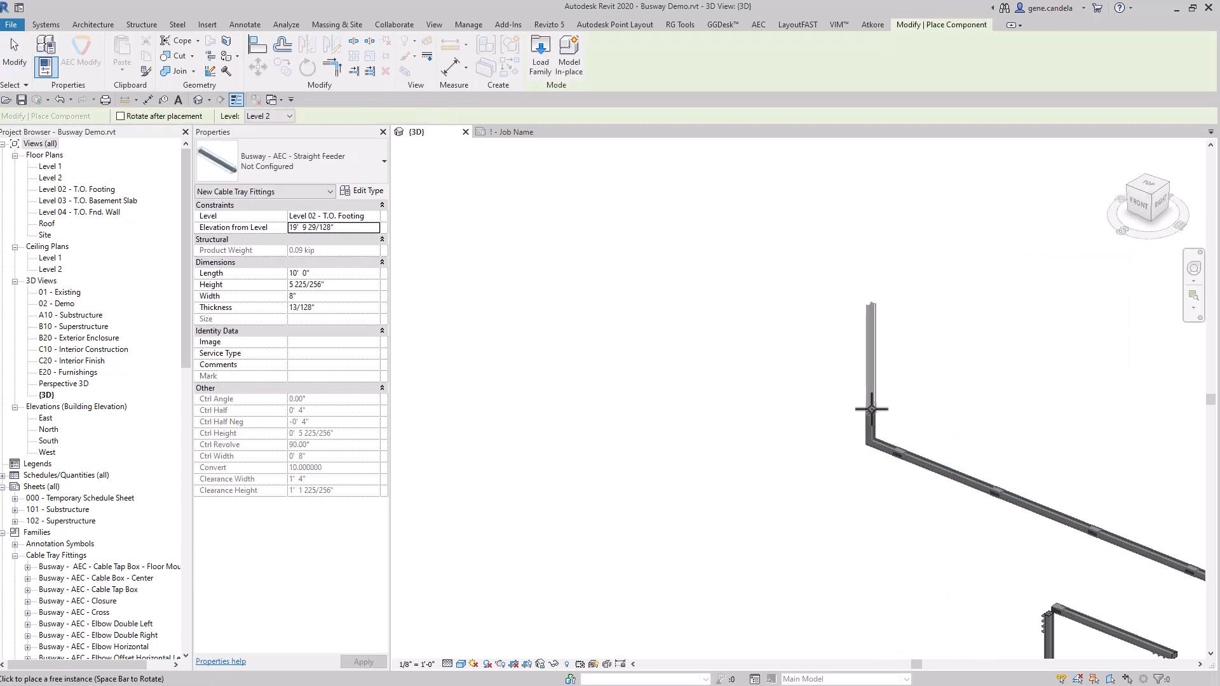
{"action": "key", "text": "Escape"}
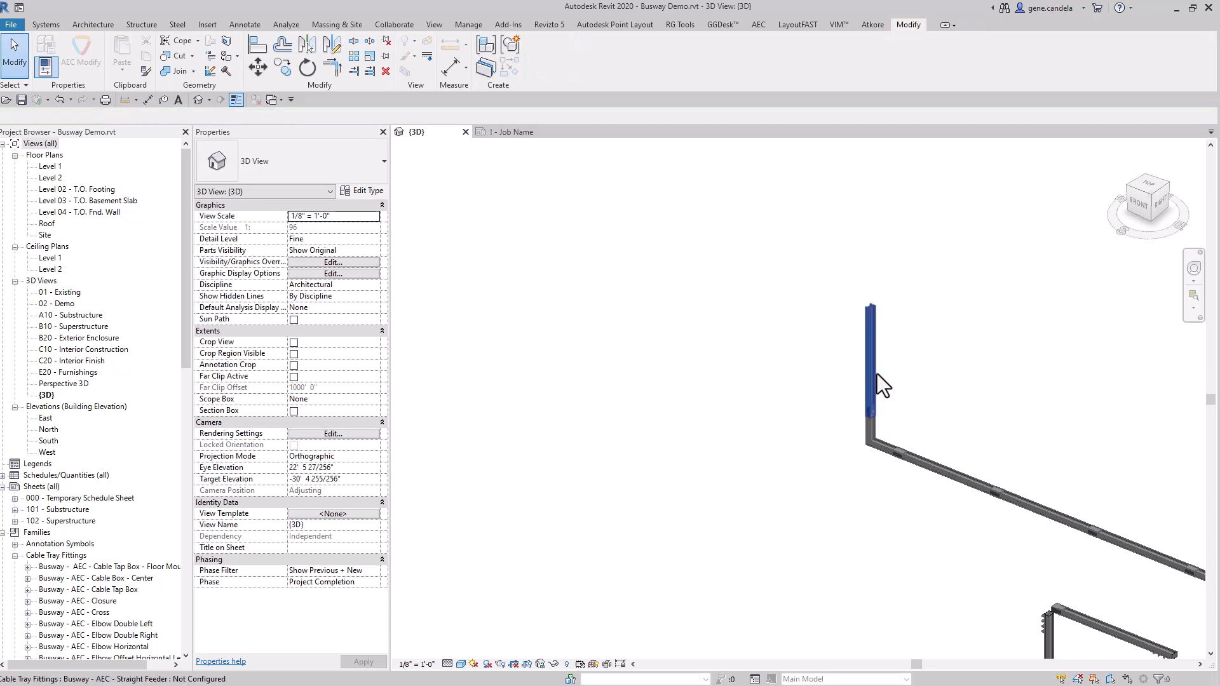
- Stretch the vertical straight feeder upward from its top end to lengthen the busway riser
{"action": "left_click", "coordinate": [879, 374]}
{"action": "middle_click_drag", "start_coordinate": [889, 356], "coordinate": [845, 469]}
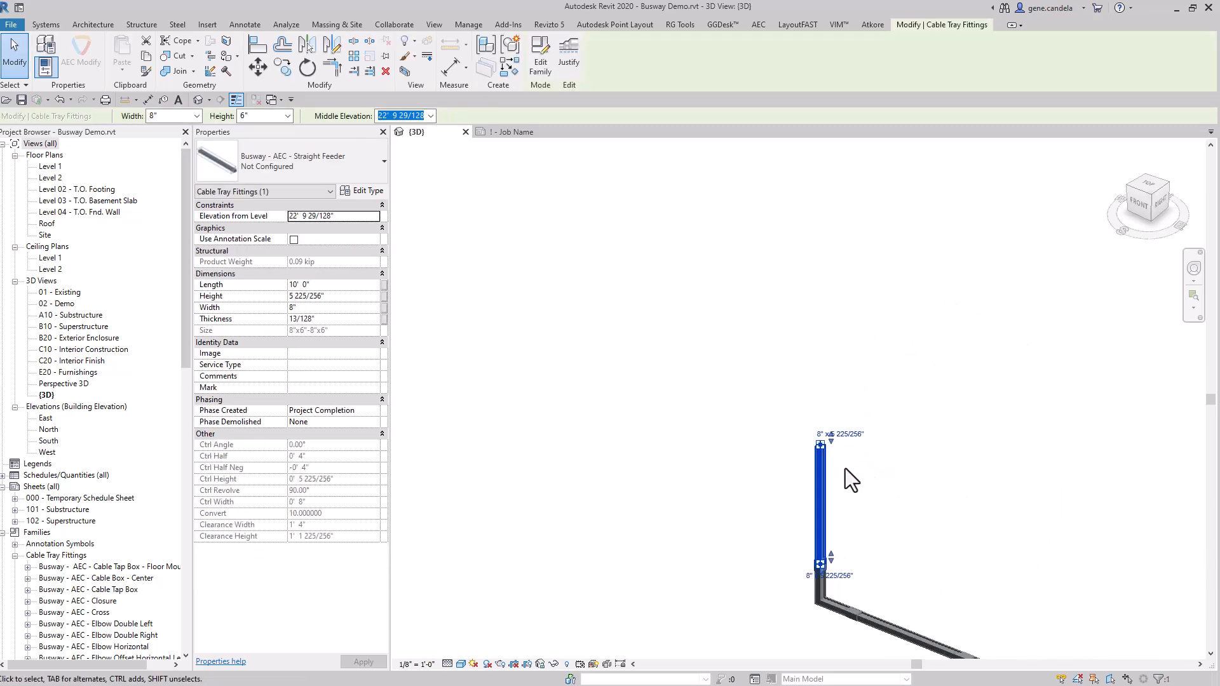
{"action": "left_click", "coordinate": [845, 469]}
{"action": "left_click", "coordinate": [820, 448]}
{"action": "scroll", "coordinate": [820, 444], "scroll_direction": "up", "scroll_amount": 1}
{"action": "left_click_drag", "start_coordinate": [829, 437], "coordinate": [872, 180]}
{"action": "middle_click_drag", "start_coordinate": [872, 184], "coordinate": [848, 394]}
{"action": "left_click_drag", "start_coordinate": [804, 392], "coordinate": [813, 197]}
{"action": "left_click", "coordinate": [821, 484]}
- Examine the separate Starline Straight Feeder assembly, its end box and the two units below it, from several angles
{"action": "scroll", "coordinate": [837, 528], "scroll_direction": "down", "scroll_amount": 3}
{"action": "middle_click_drag", "start_coordinate": [866, 559], "coordinate": [893, 335]}
{"action": "scroll", "coordinate": [841, 417], "scroll_direction": "down", "scroll_amount": 2}
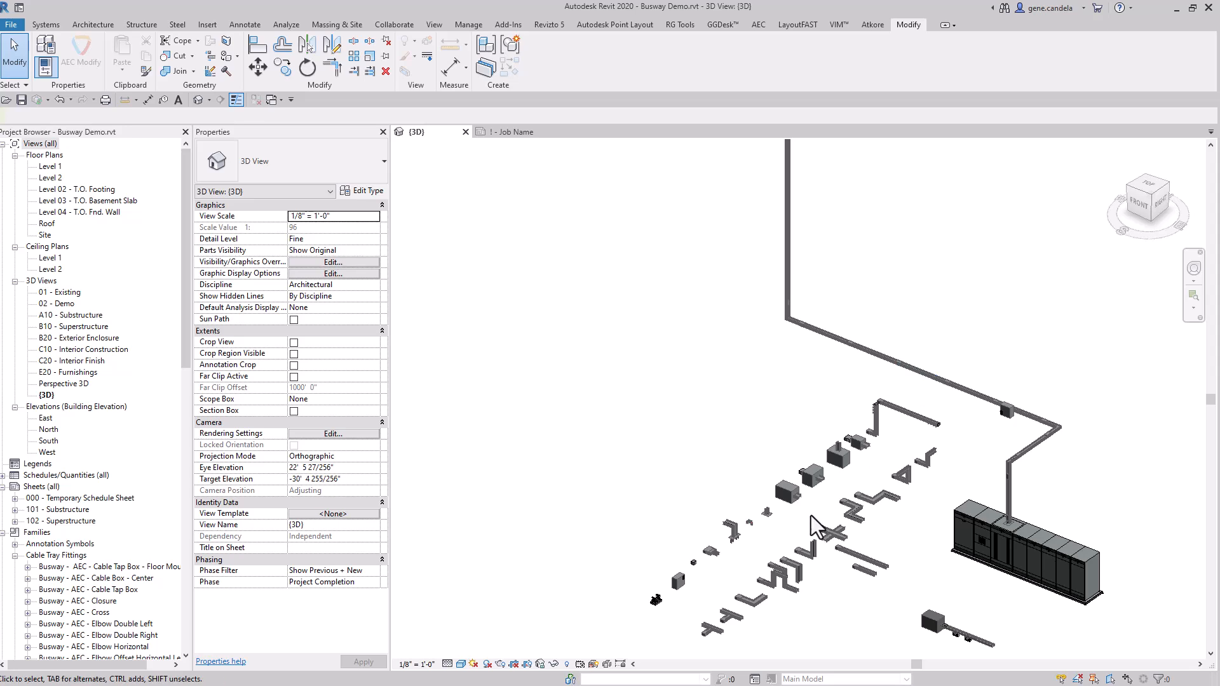
{"action": "scroll", "coordinate": [814, 545], "scroll_direction": "down", "scroll_amount": 1}
{"action": "middle_click_drag", "start_coordinate": [815, 545], "coordinate": [829, 452]}
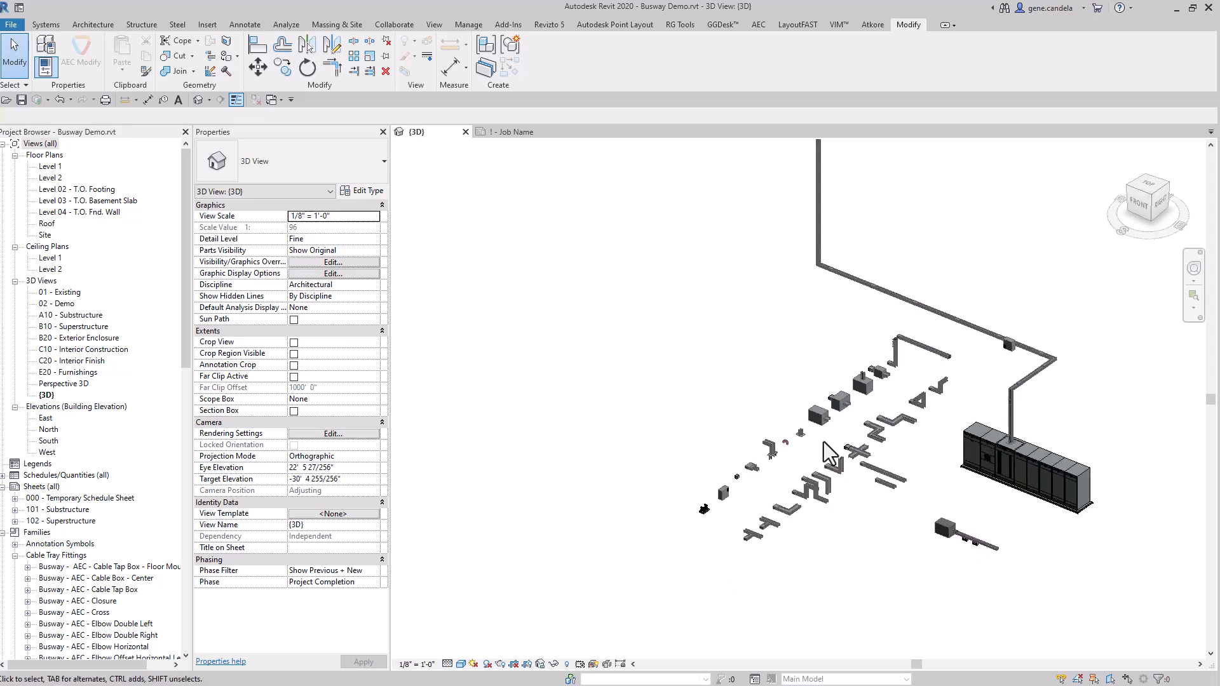
{"action": "scroll", "coordinate": [824, 447], "scroll_direction": "up", "scroll_amount": 4}
{"action": "middle_click_drag", "start_coordinate": [1043, 596], "coordinate": [805, 464]}
{"action": "scroll", "coordinate": [966, 493], "scroll_direction": "up", "scroll_amount": 7}
{"action": "middle_click_drag", "start_coordinate": [932, 513], "coordinate": [865, 376]}
{"action": "left_click", "coordinate": [730, 342]}
{"action": "left_click", "coordinate": [805, 322]}
{"action": "left_click", "coordinate": [799, 380]}
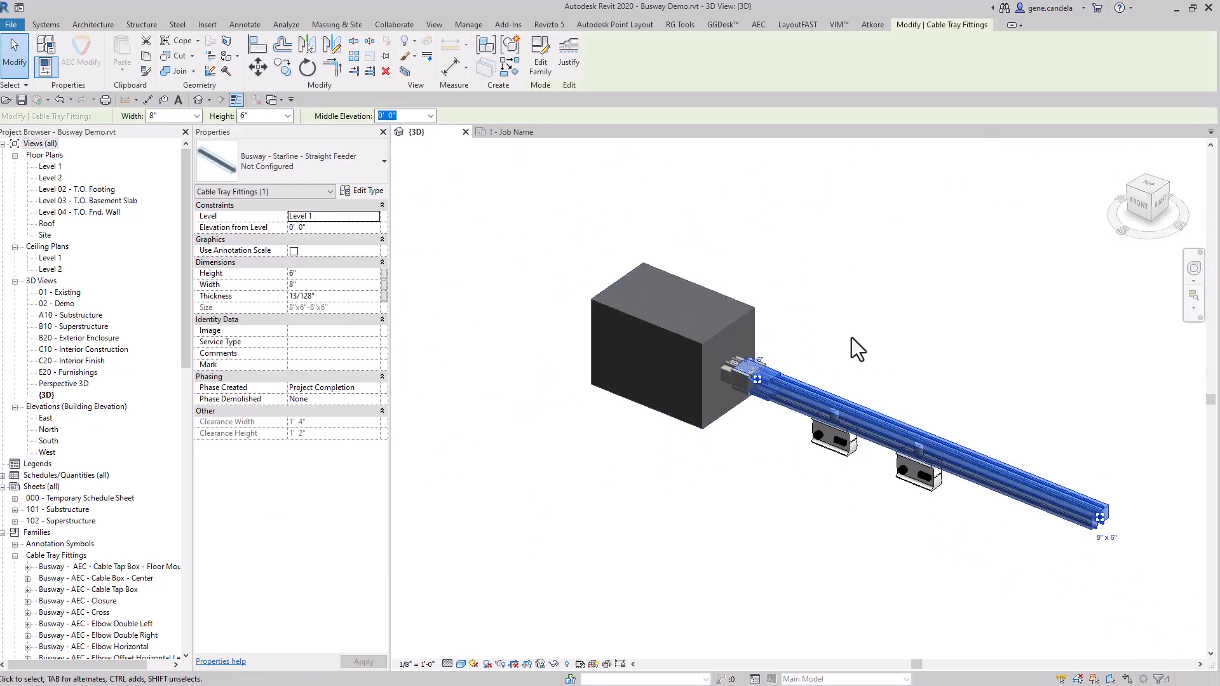
{"action": "middle_click_drag", "start_coordinate": [1015, 498], "coordinate": [1058, 553], "text": "shift"}
{"action": "scroll", "coordinate": [924, 472], "scroll_direction": "up", "scroll_amount": 3}
{"action": "scroll", "coordinate": [940, 419], "scroll_direction": "down", "scroll_amount": 3}
{"action": "middle_click_drag", "start_coordinate": [940, 418], "coordinate": [914, 351], "text": "shift"}
{"action": "scroll", "coordinate": [914, 350], "scroll_direction": "down", "scroll_amount": 6}
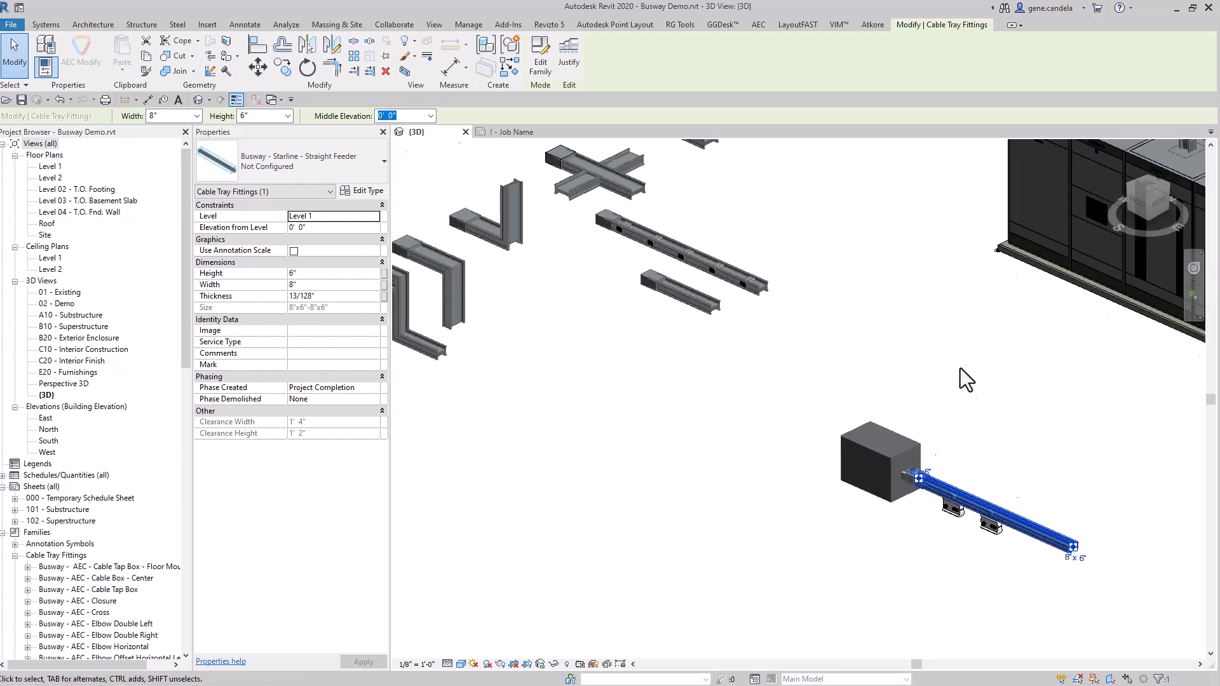
- Review the full layout of sample busway fittings beside the switchboard run and deselect the Starline feeder
{"action": "middle_click_drag", "start_coordinate": [798, 467], "coordinate": [863, 527]}
{"action": "middle_click_drag", "start_coordinate": [936, 400], "coordinate": [868, 413]}
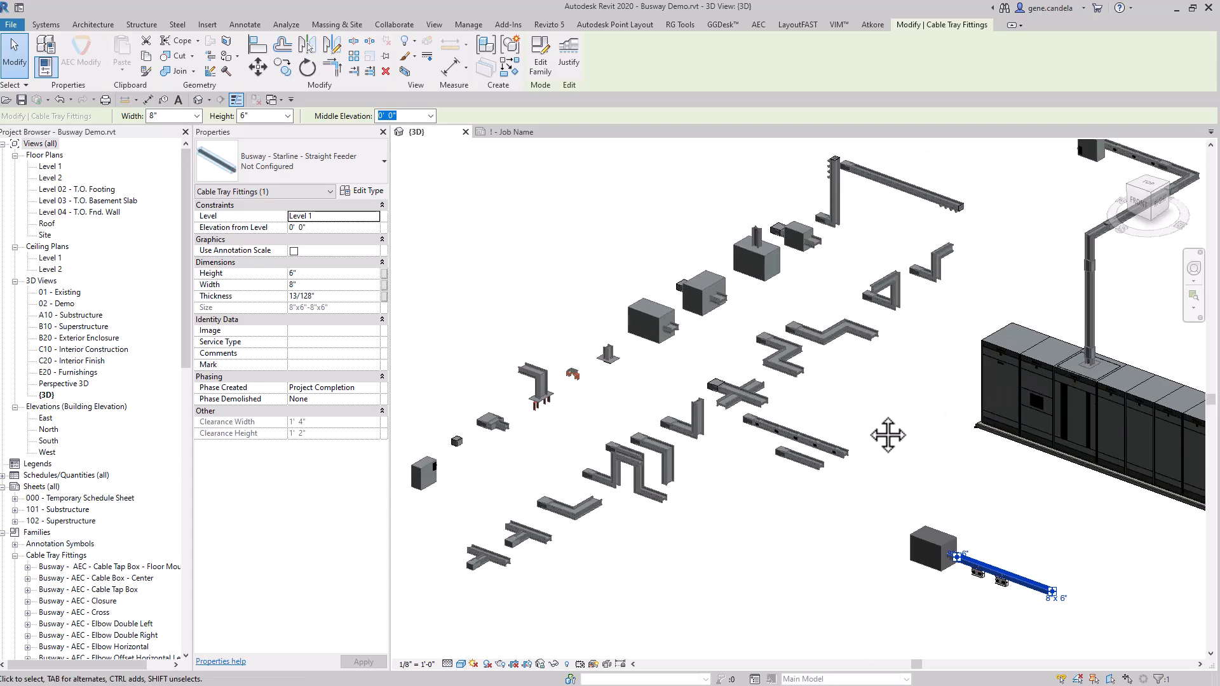
{"action": "scroll", "coordinate": [875, 404], "scroll_direction": "down", "scroll_amount": 2}
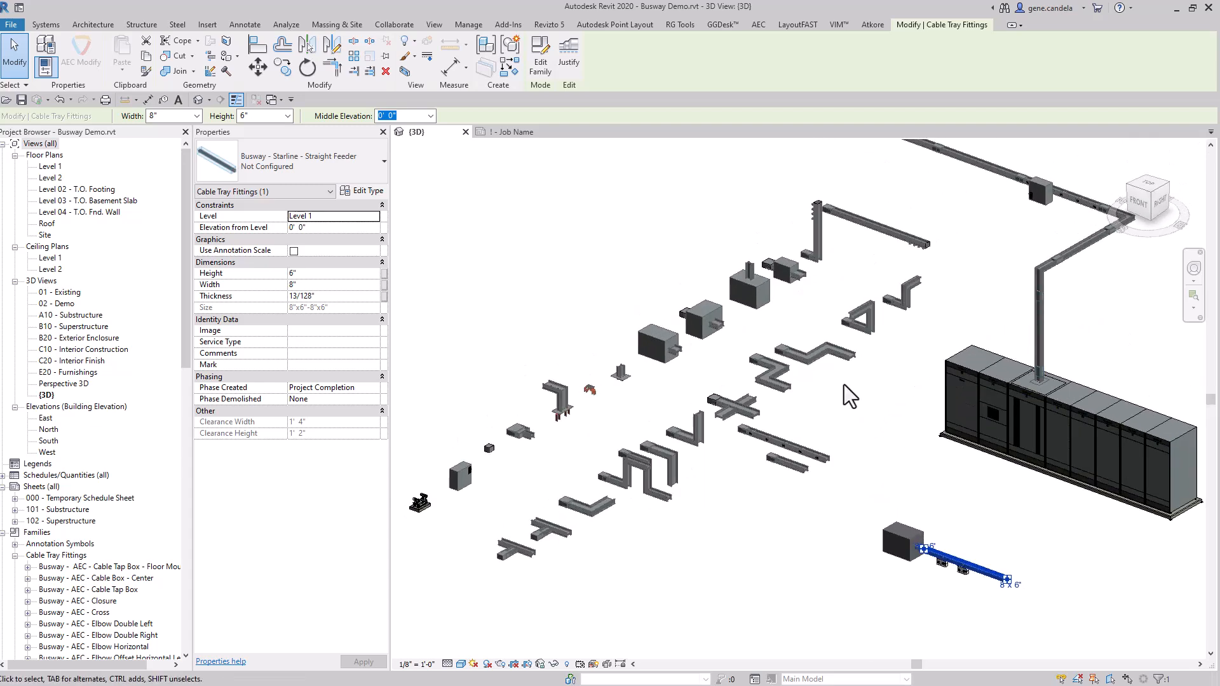
{"action": "middle_click_drag", "start_coordinate": [875, 380], "coordinate": [879, 412]}
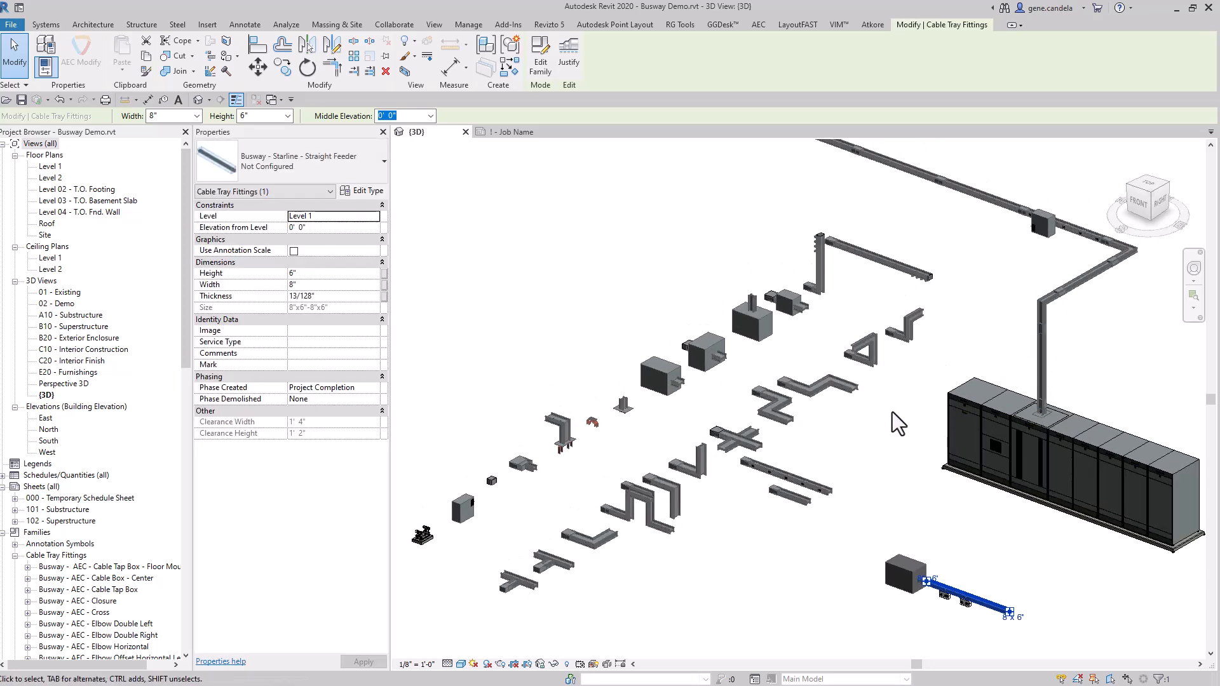
{"action": "left_click", "coordinate": [882, 434]}
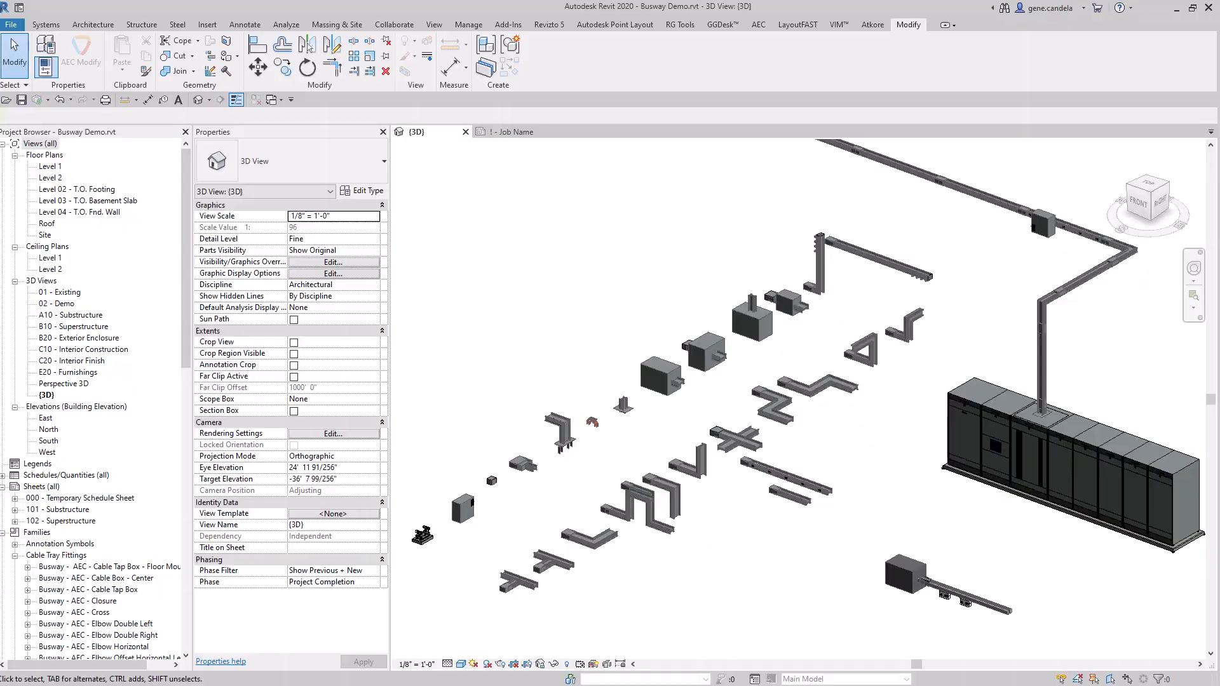